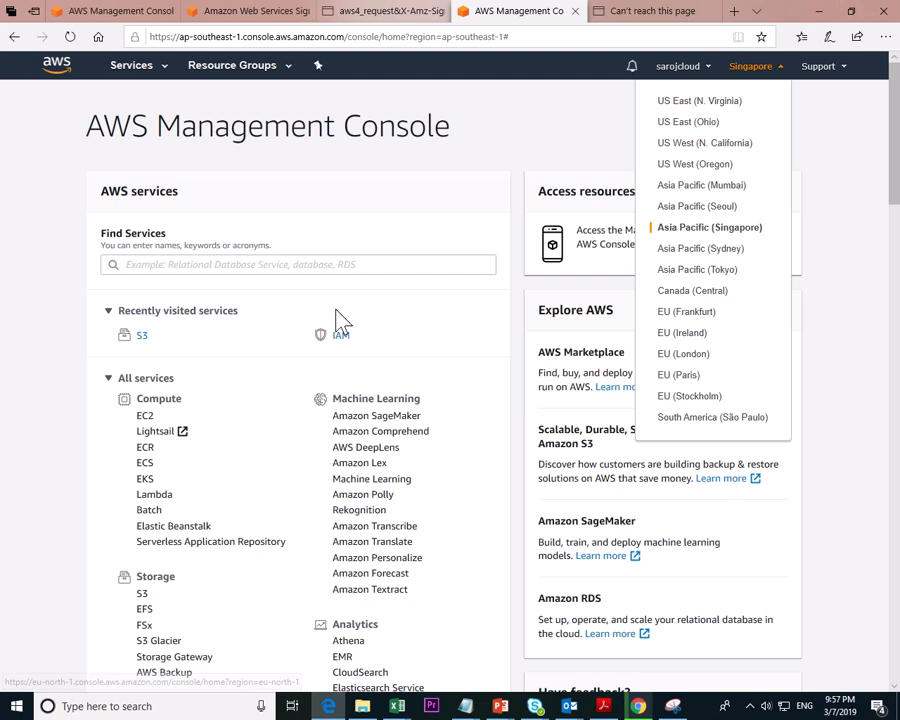
Open the list of all AWS services and set the headset volume to 100
left_click(148, 77)
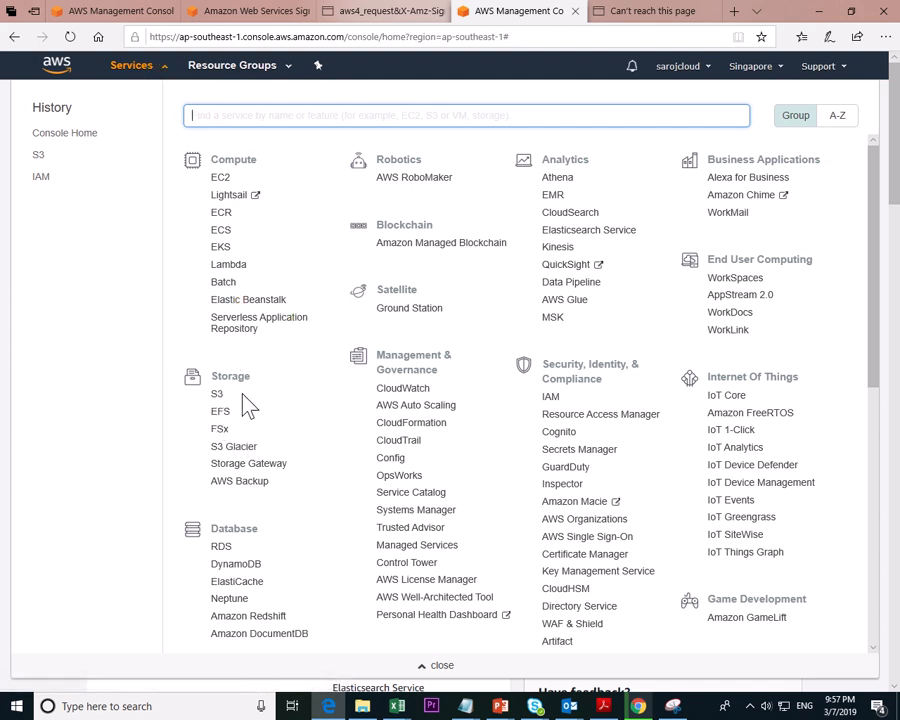
left_click(751, 706)
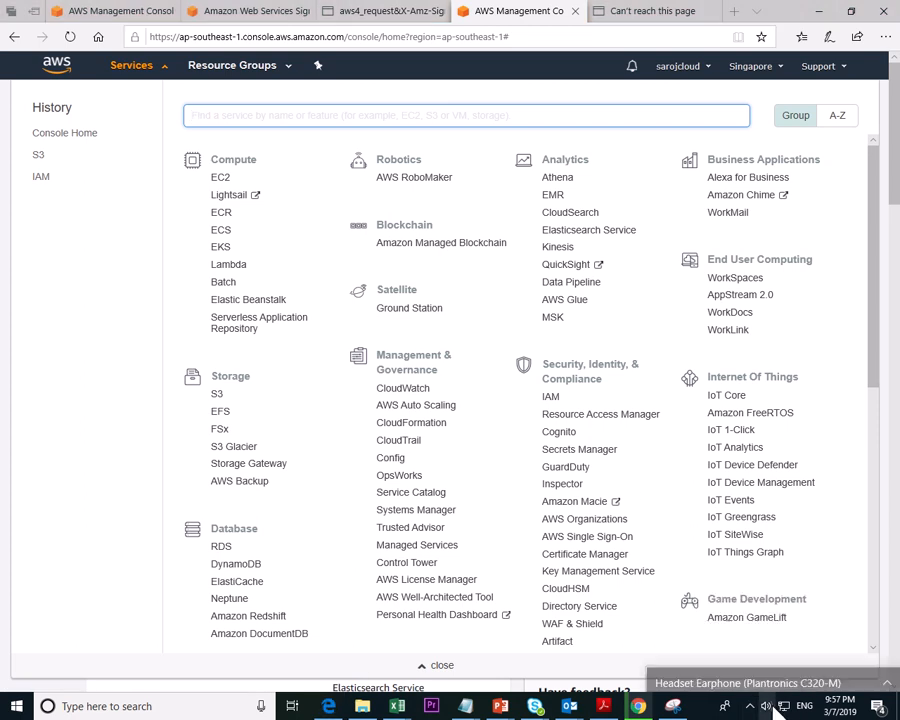
left_click(766, 706)
left_click_drag(778, 684, 864, 673)
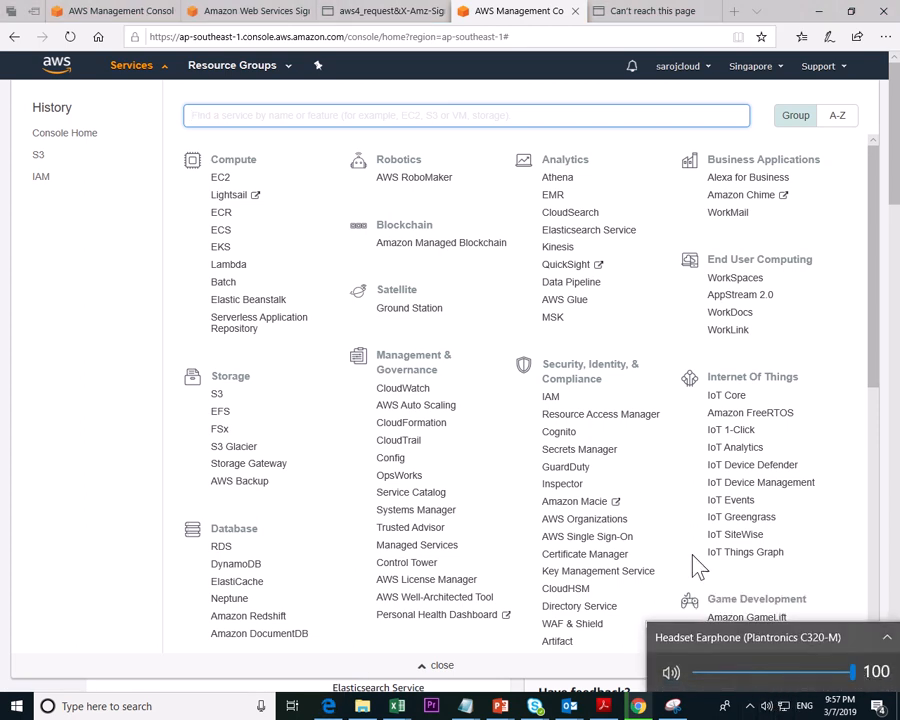
left_click(96, 482)
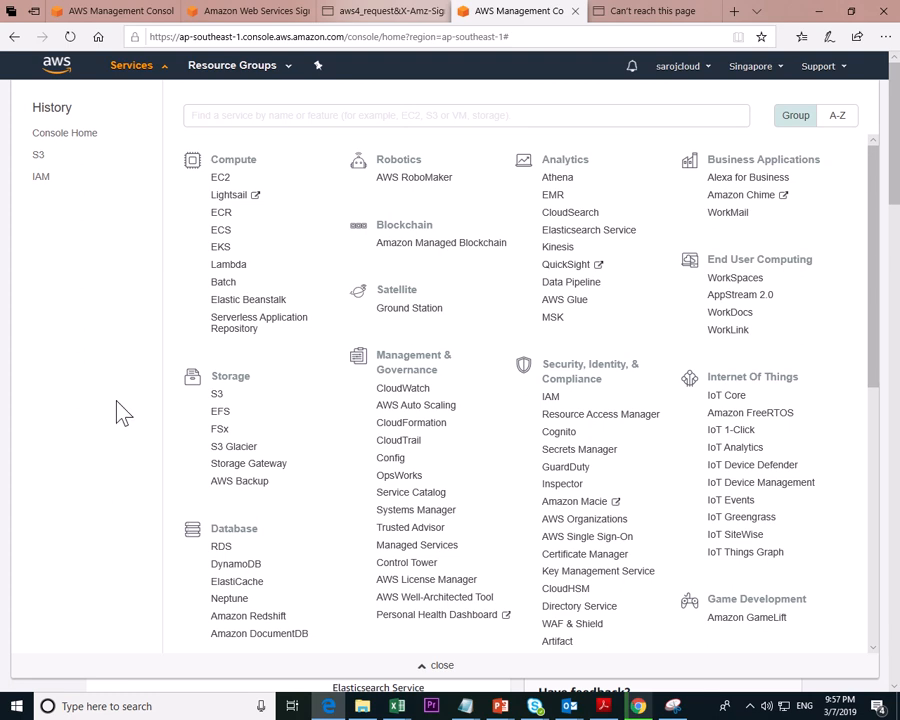
Search the services for s3, open the S3 console from the Storage group and start creating a new bucket
left_click(234, 115)
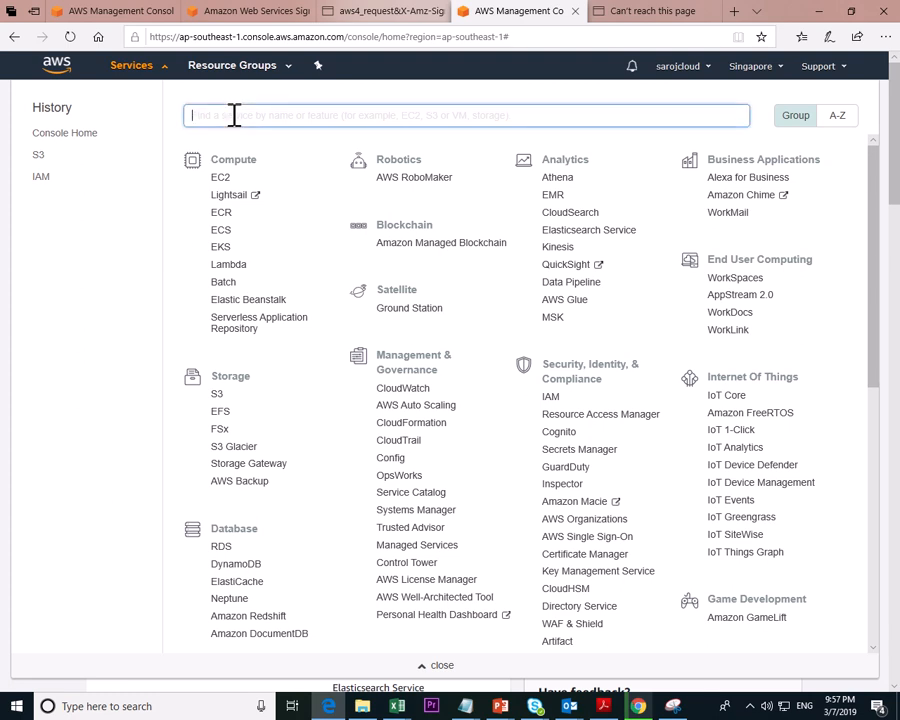
type("s3")
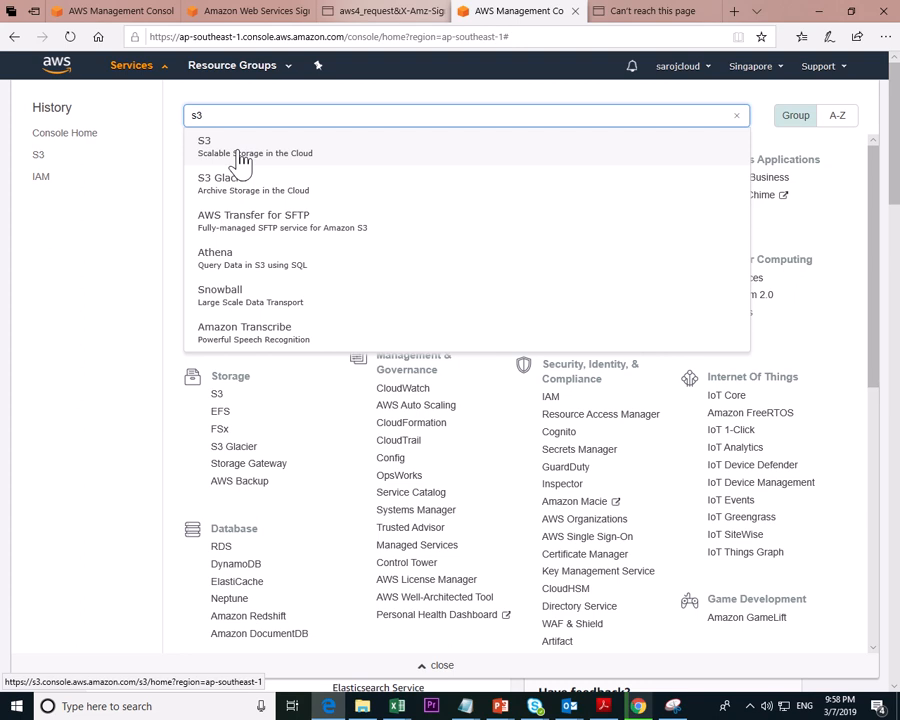
left_click(103, 414)
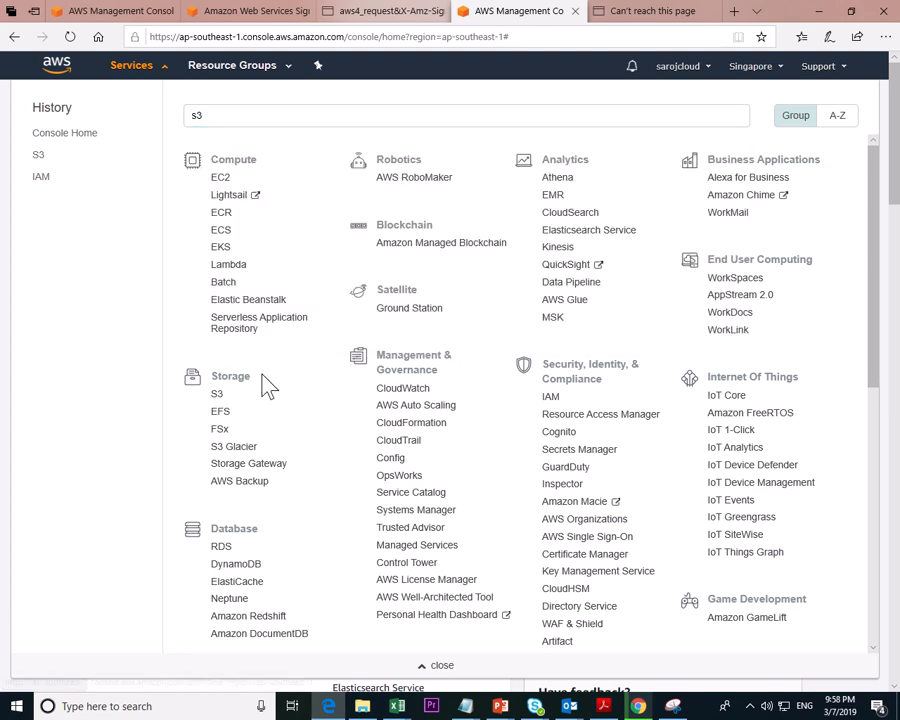
left_click(216, 396)
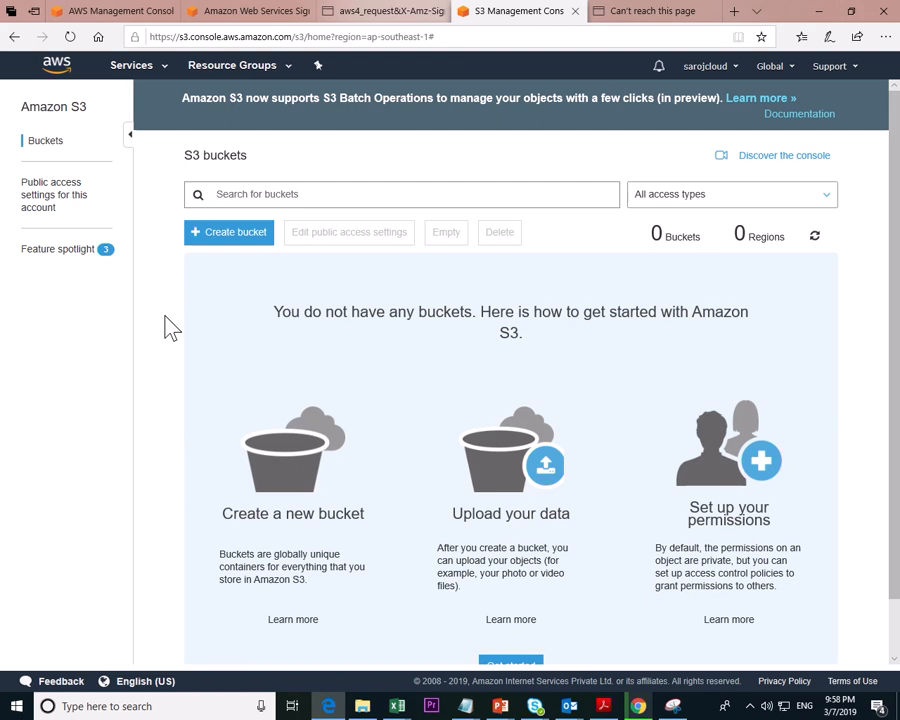
left_click(239, 240)
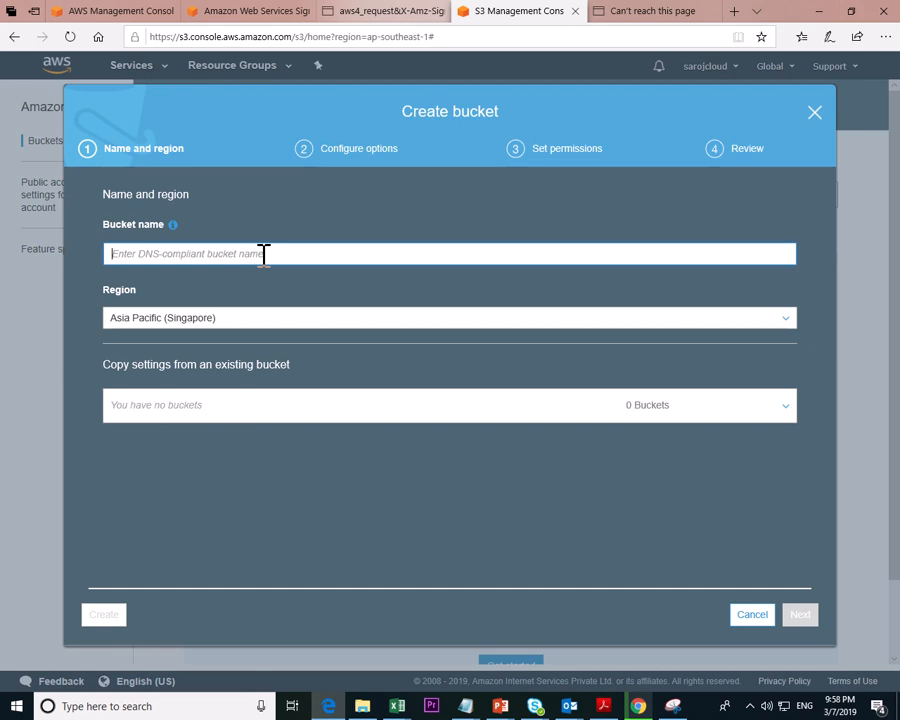
Try to name the new bucket test123bucket and continue to the configuration options
type("te")
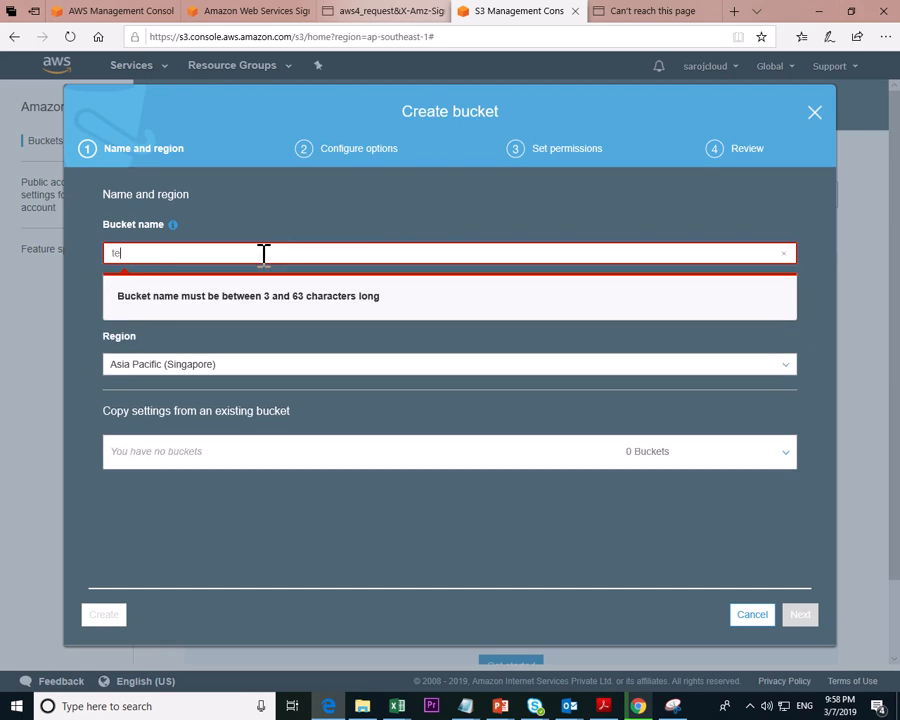
type("st123")
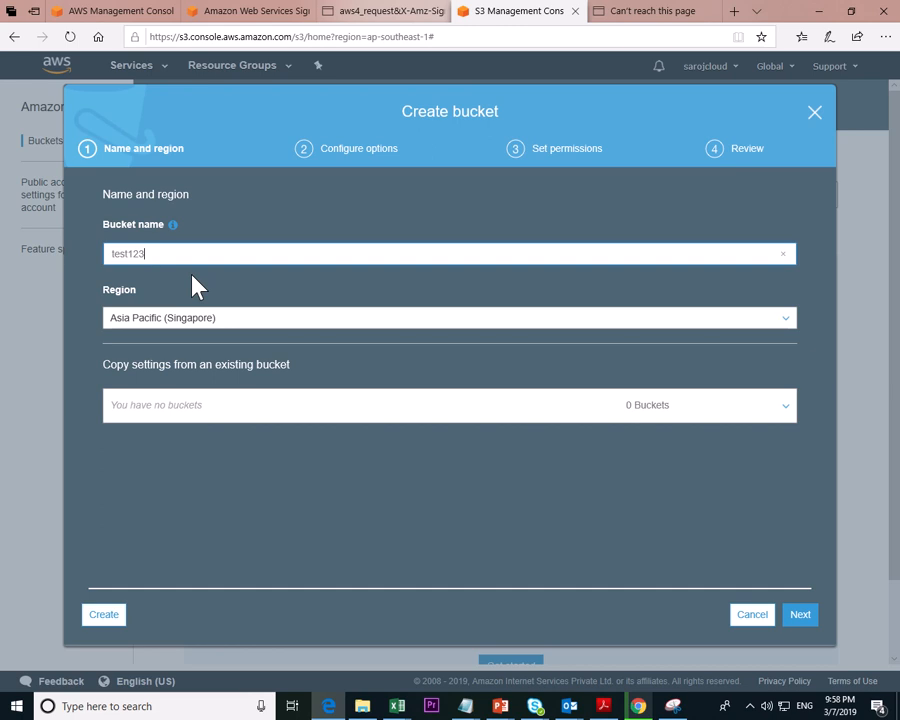
type("bucket")
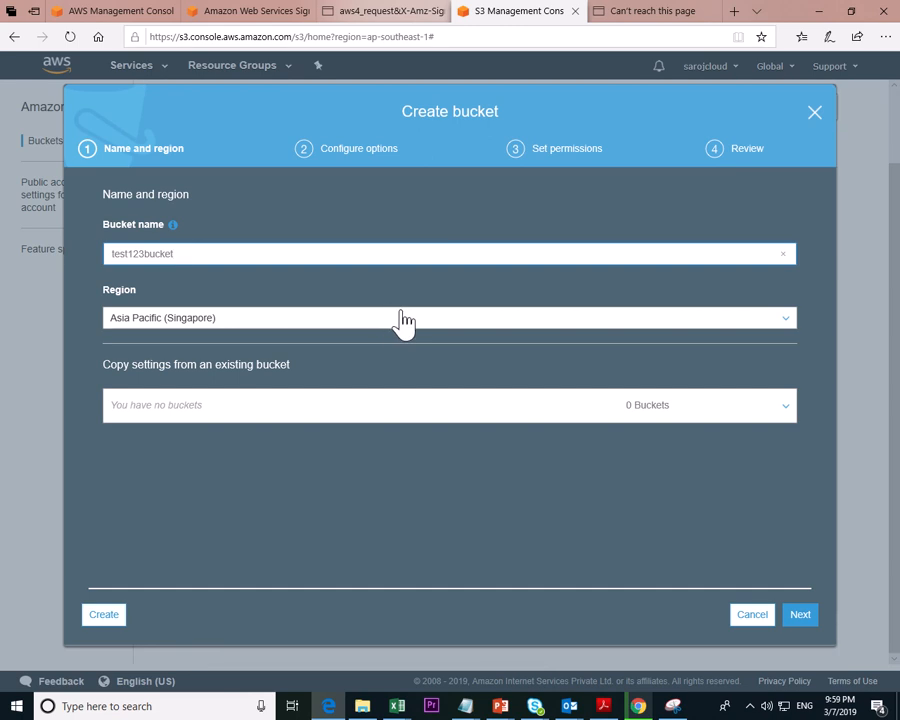
left_click(804, 616)
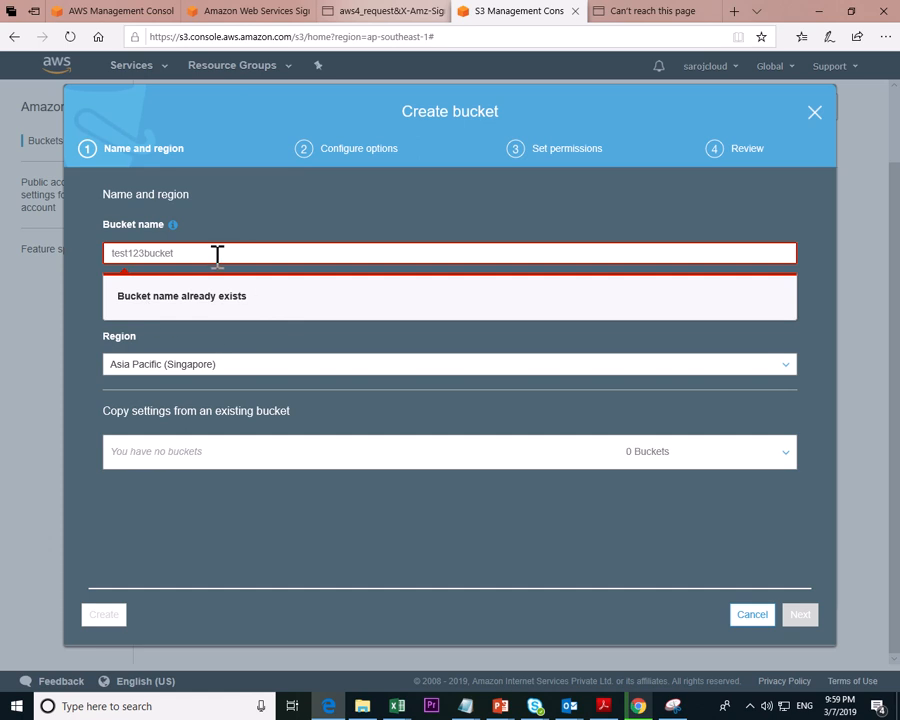
Replace the bucket name with buckettest and try to continue
left_click_drag(212, 254, 86, 255)
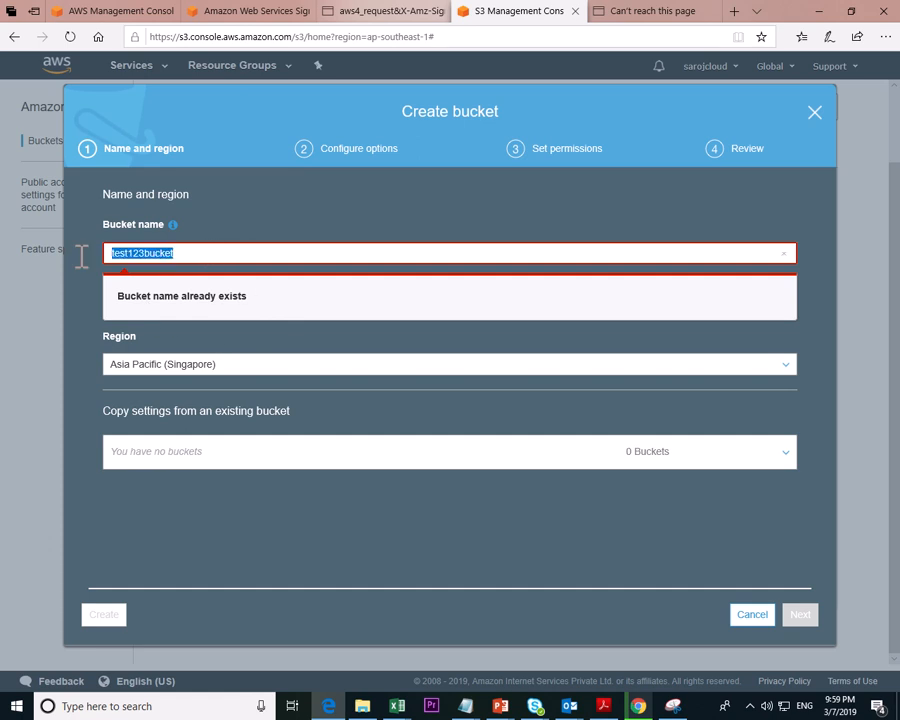
type("bucket")
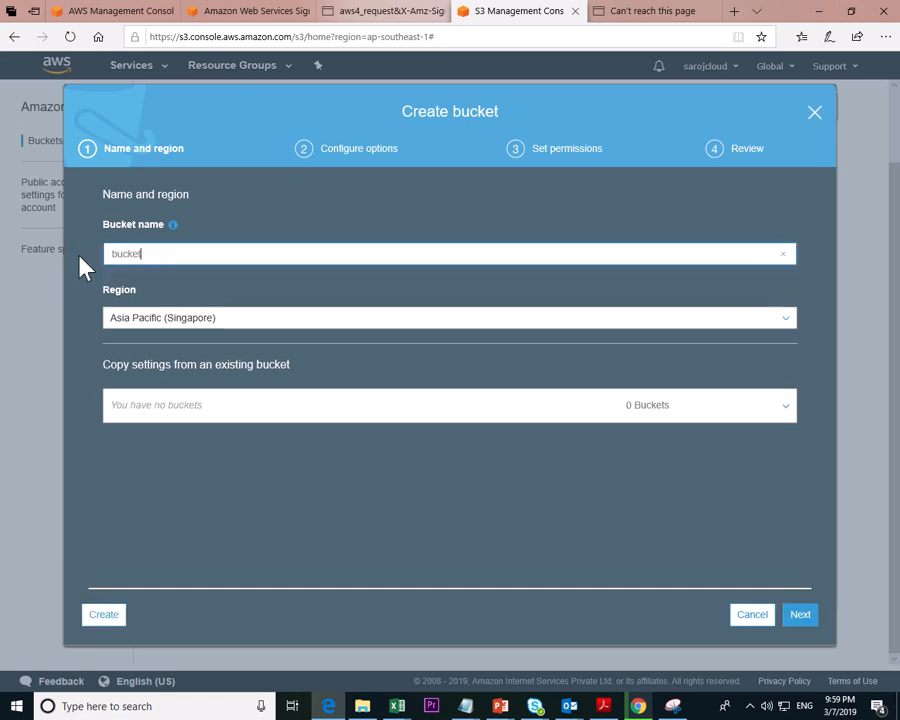
type("test")
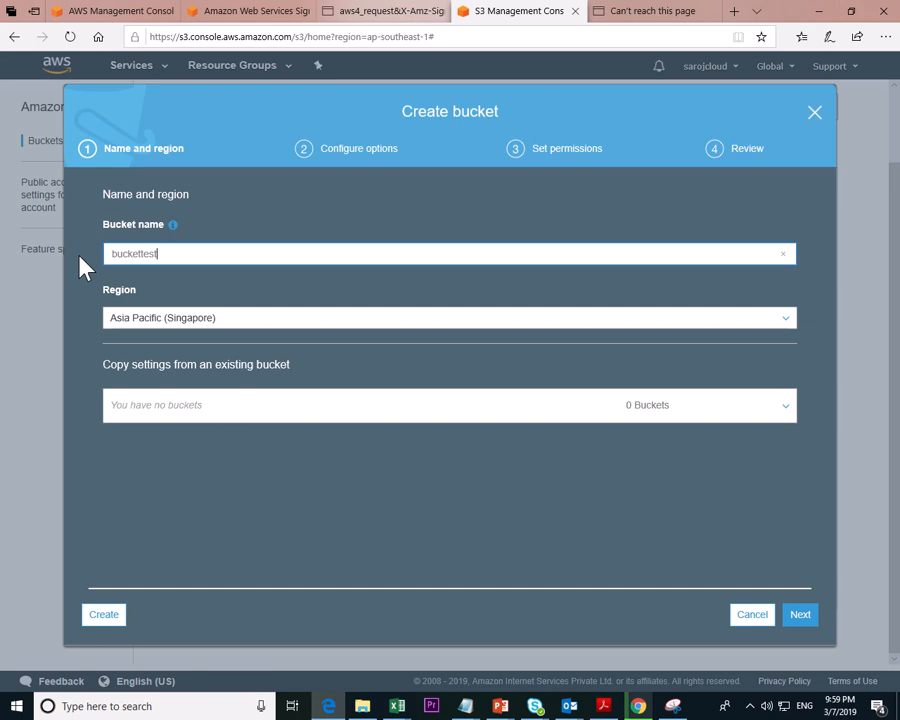
left_click(797, 616)
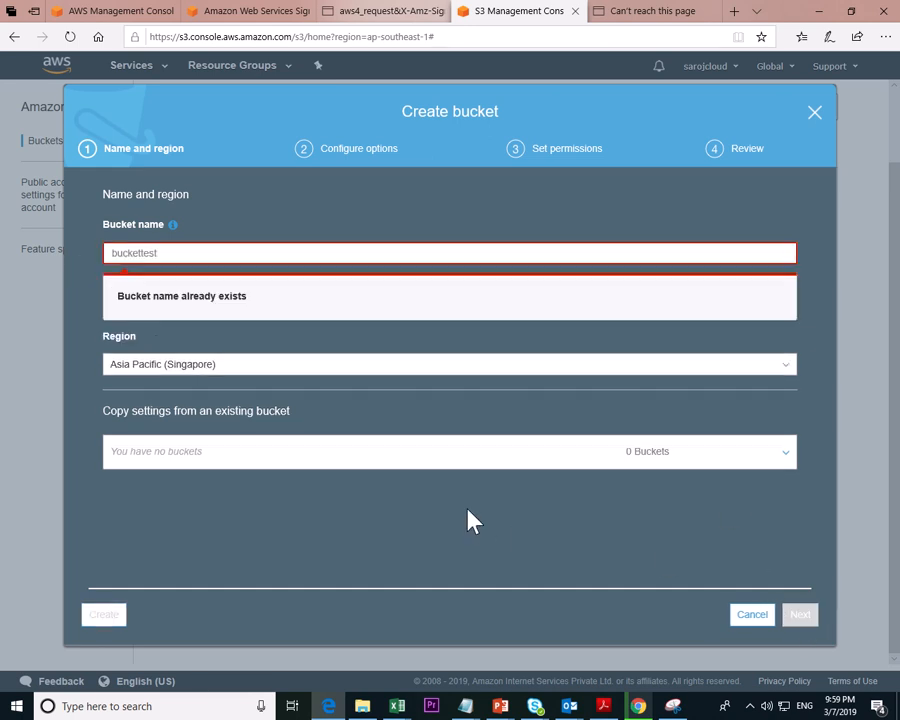
Try the bucket names buckettest1 and buckettest11, attempting to continue with each
left_click(172, 253)
type("1")
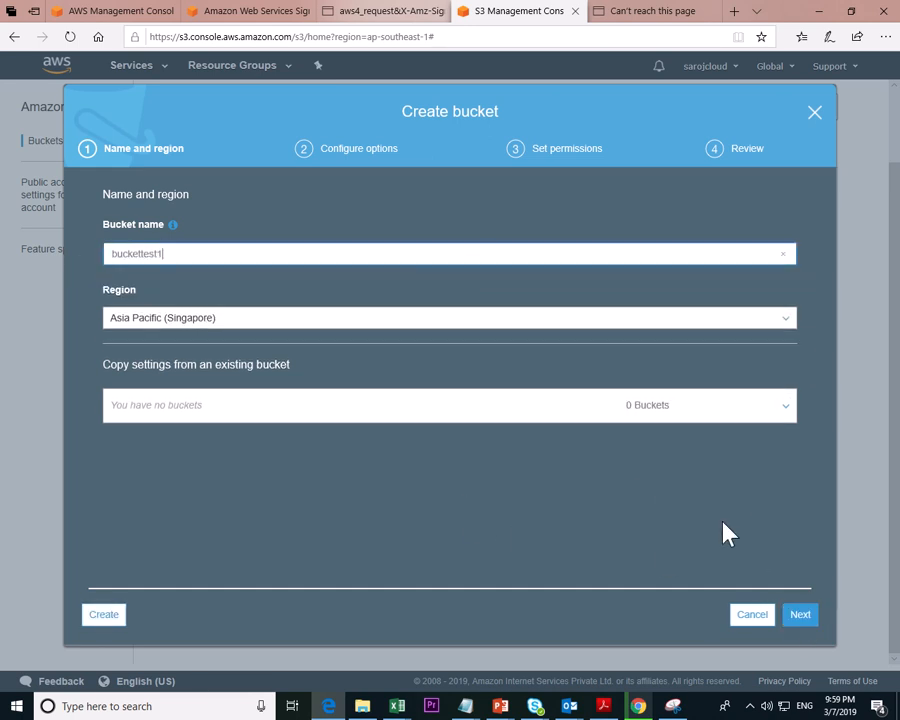
left_click(798, 616)
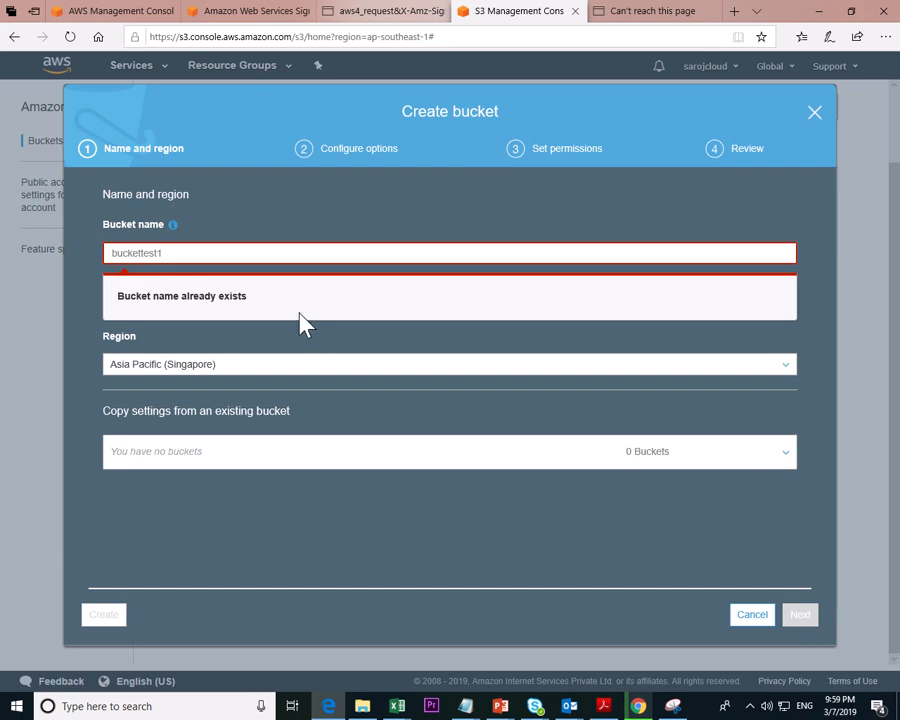
left_click(191, 253)
type("1")
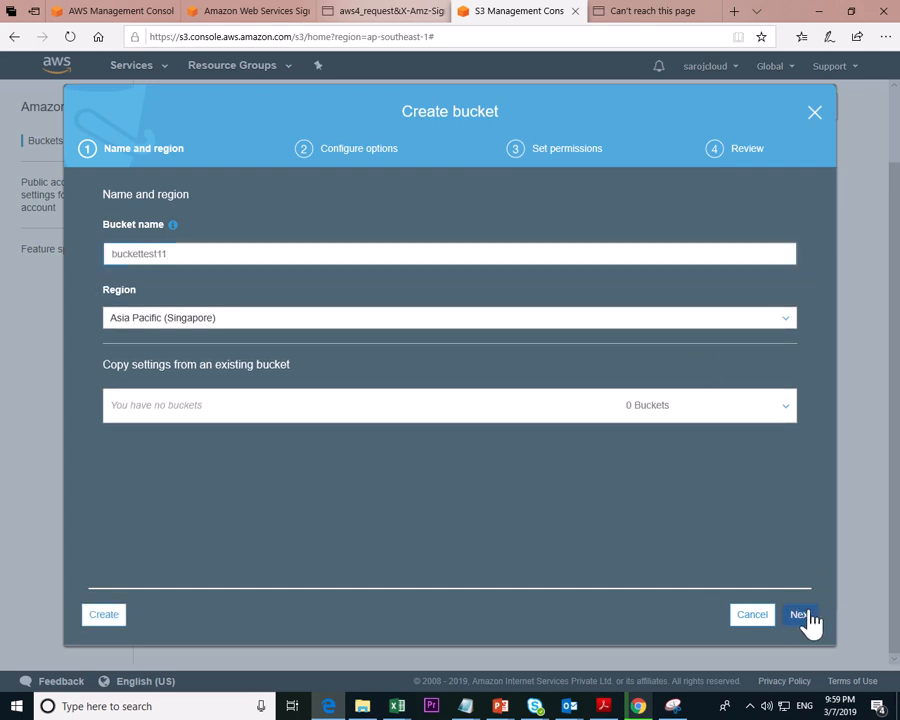
left_click(801, 616)
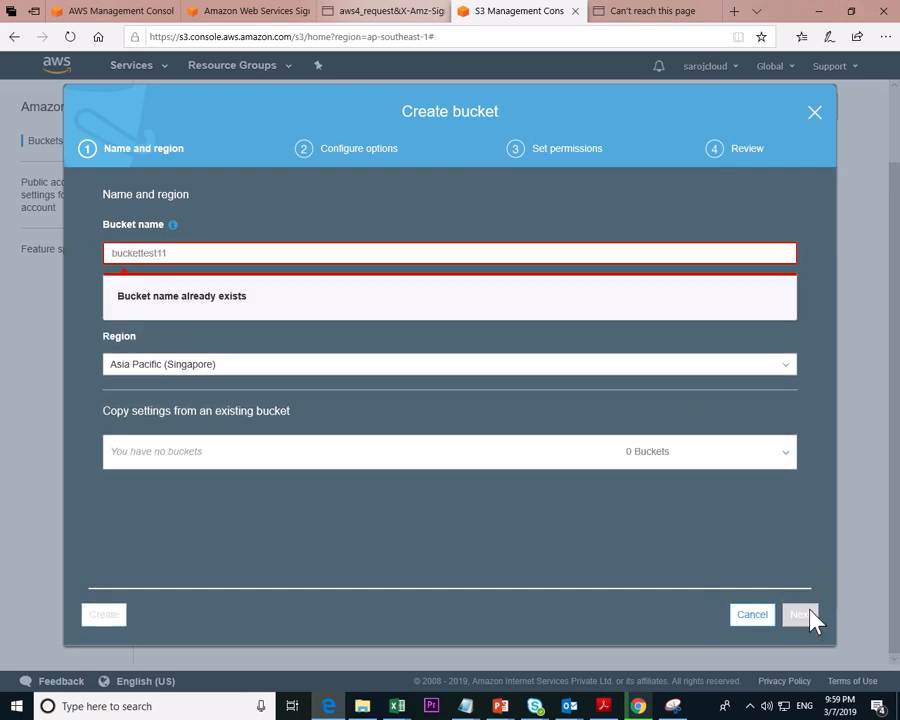
Try a bucket name in uppercase letters starting with A, and clear the name field
left_click(193, 253)
left_click_drag(193, 253, 44, 253)
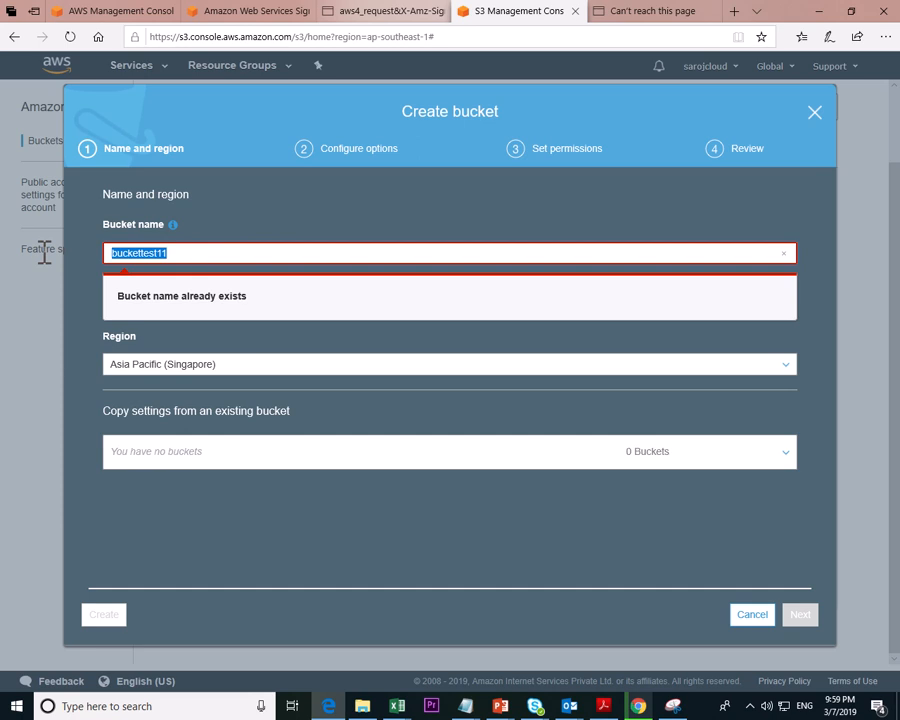
type("AWXZ")
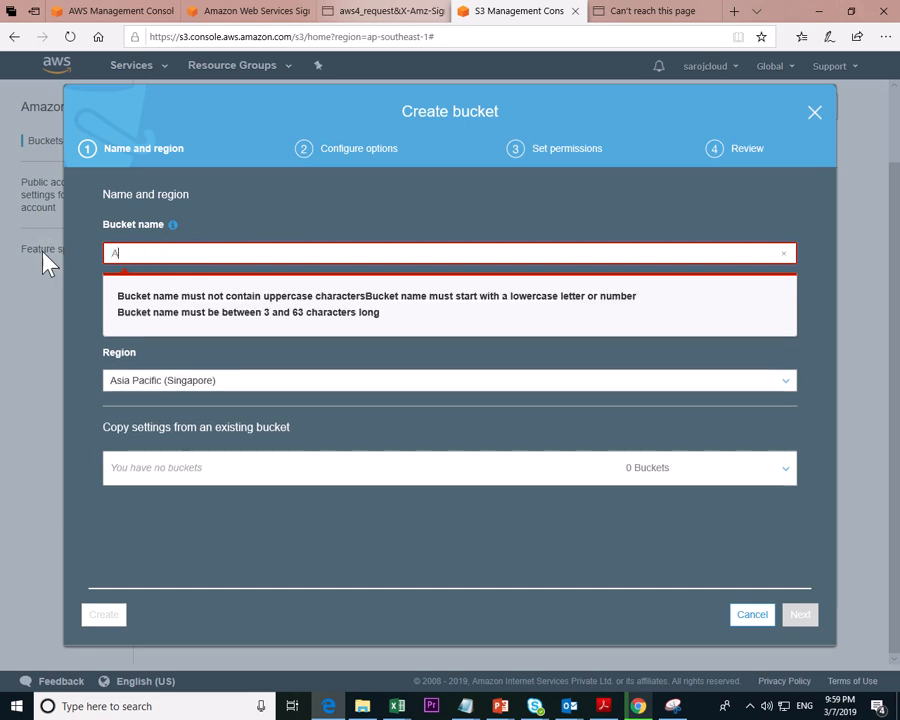
key("BackSpace")
key("BackSpace")
key("BackSpace")
key("BackSpace")
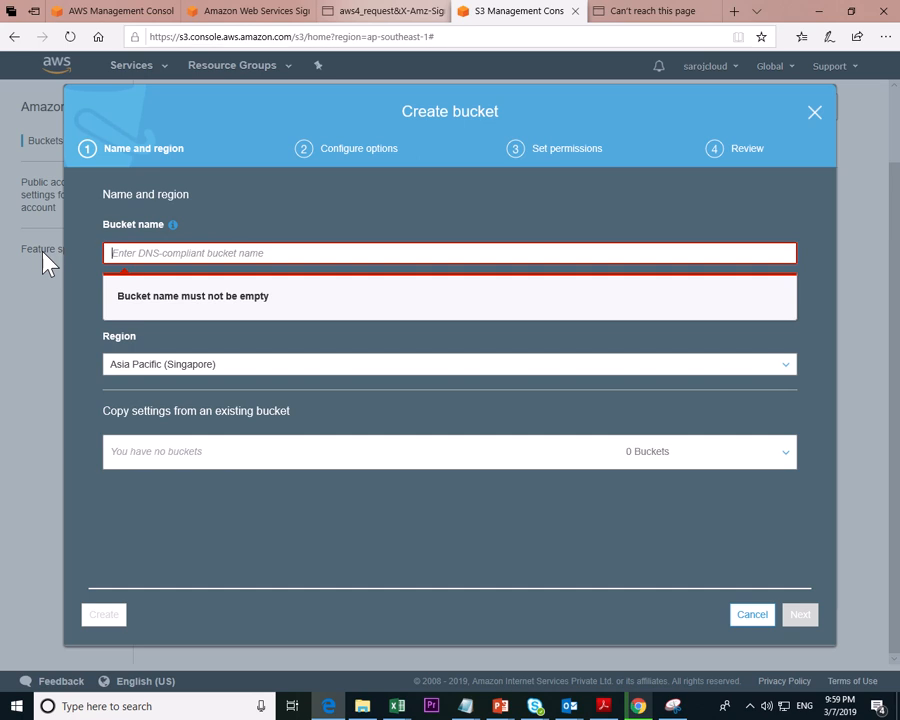
Try the bucket name awsbuckettesting, extend it to awsbuckettesting12345 and continue to the configuration options
type("awsbuc")
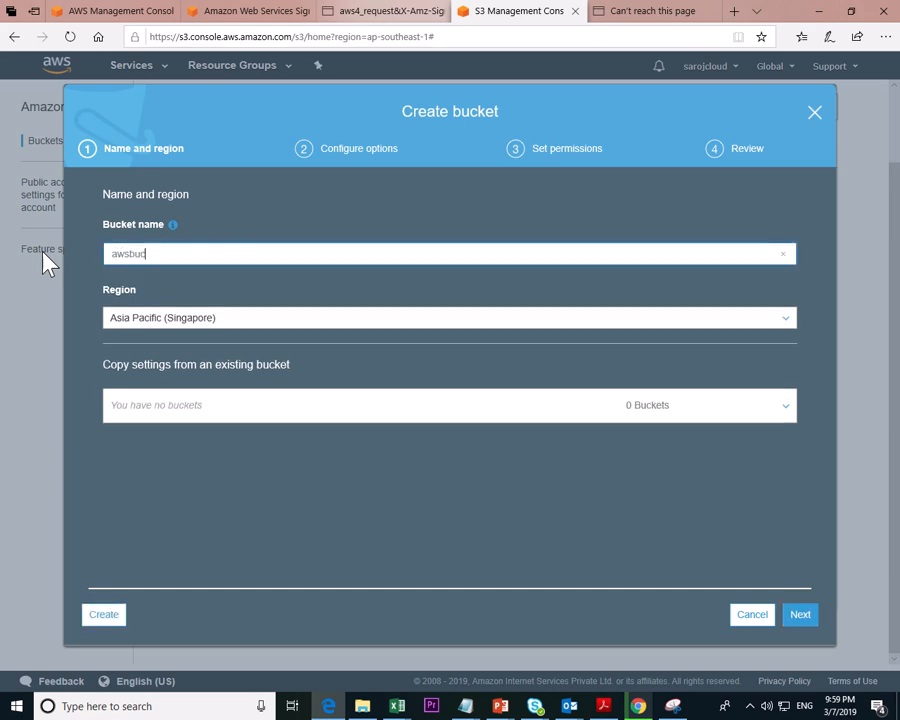
type("kettesting")
left_click(803, 614)
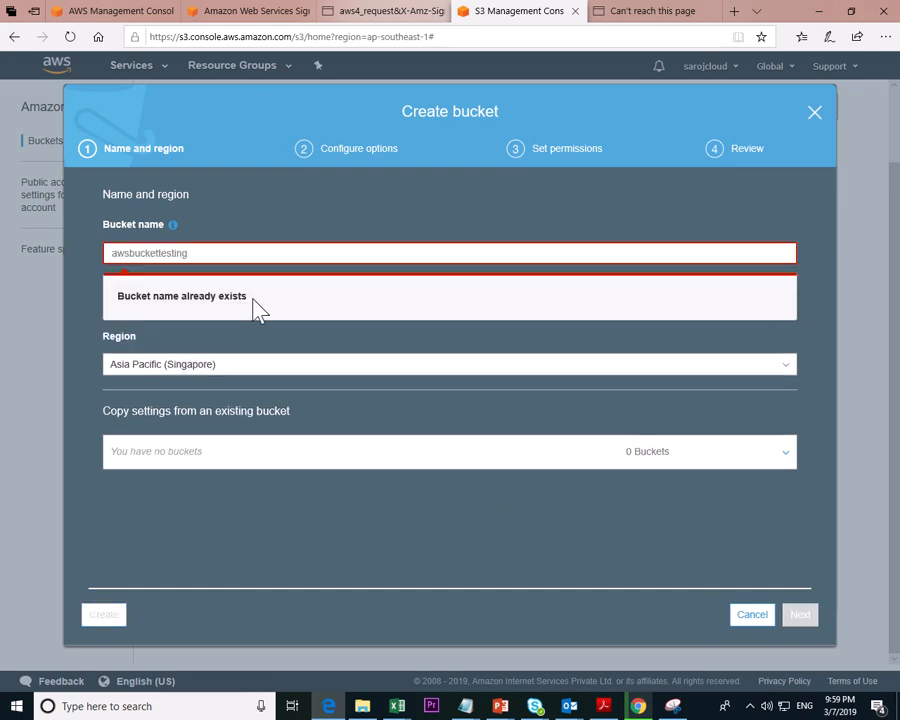
left_click(210, 253)
type("12345")
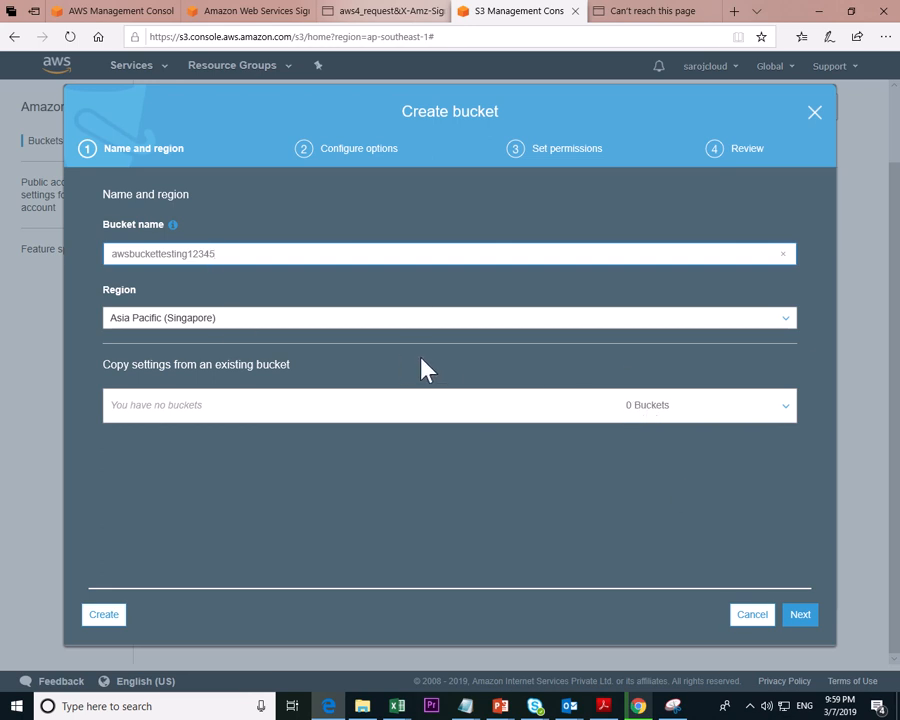
left_click(798, 615)
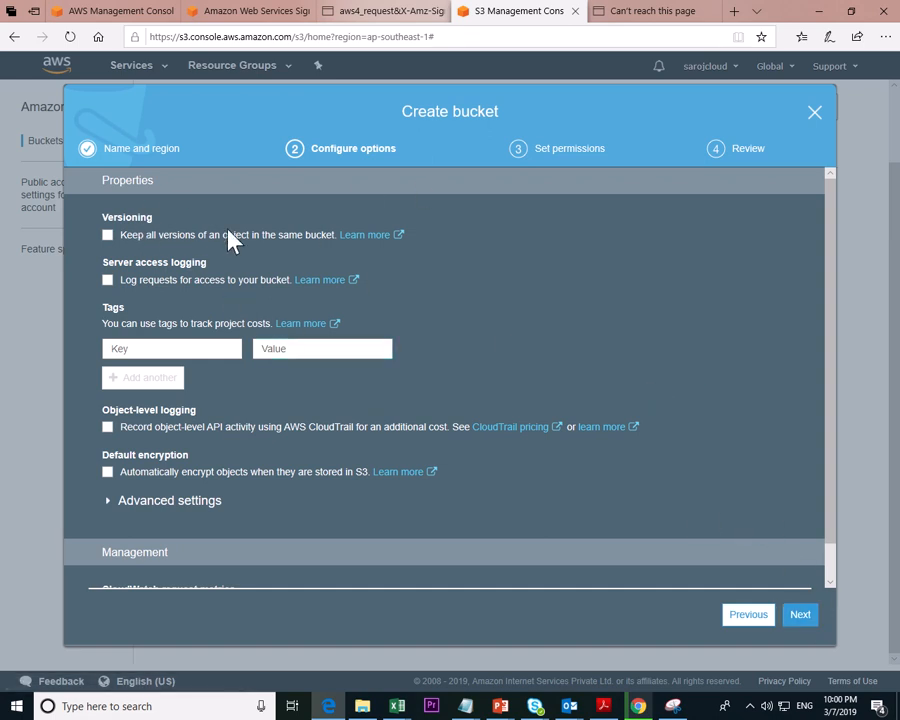
Enable versioning to keep all object versions in the bucket, leave the other options off and continue to the permissions
left_click(107, 236)
scroll(450, 424, "down", 1)
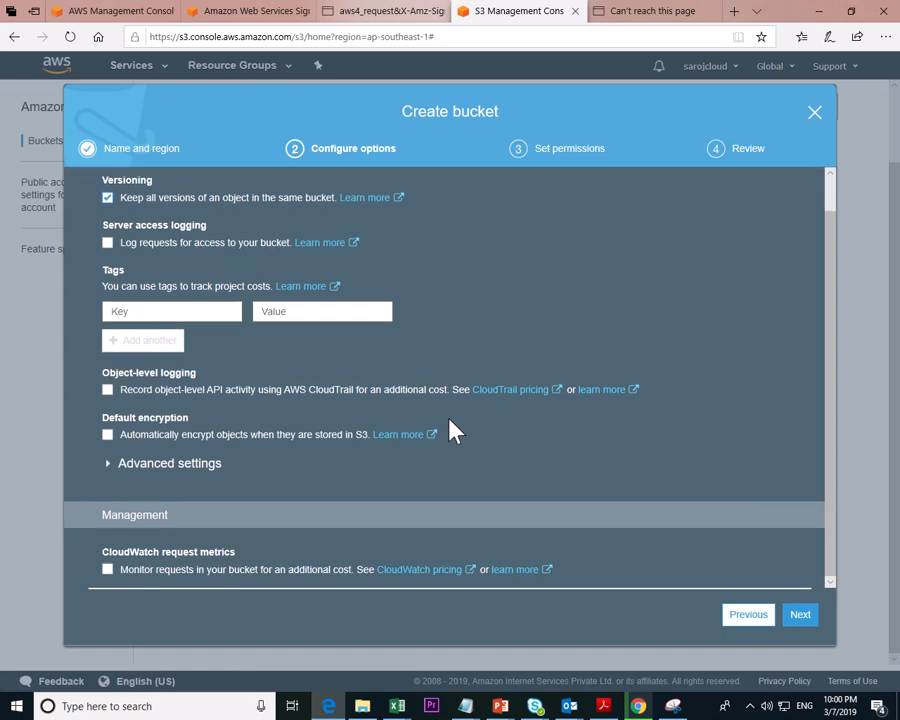
scroll(480, 400, "up", 1)
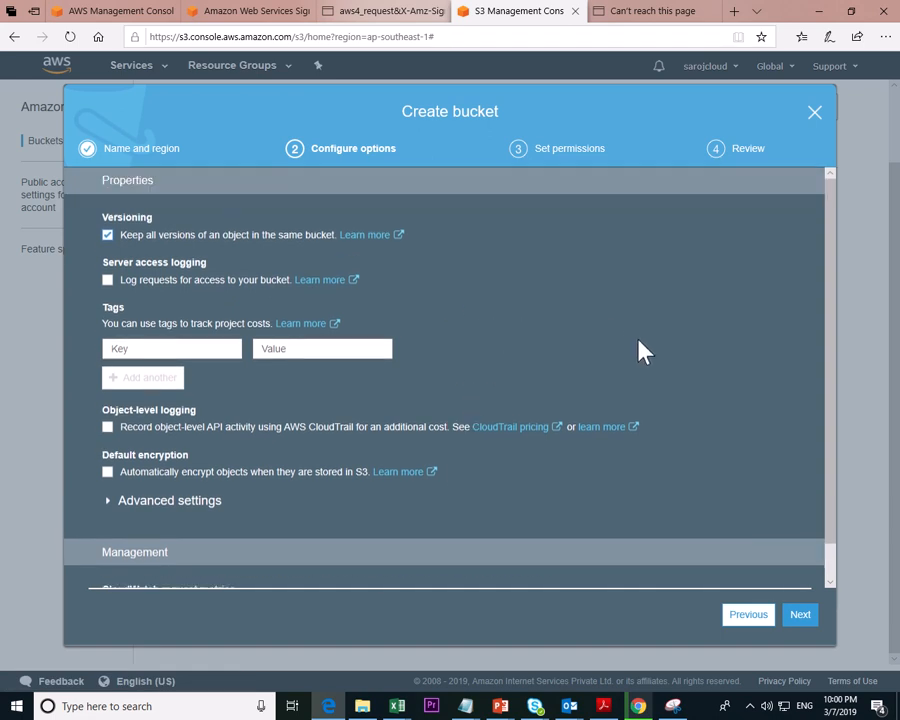
left_click(799, 621)
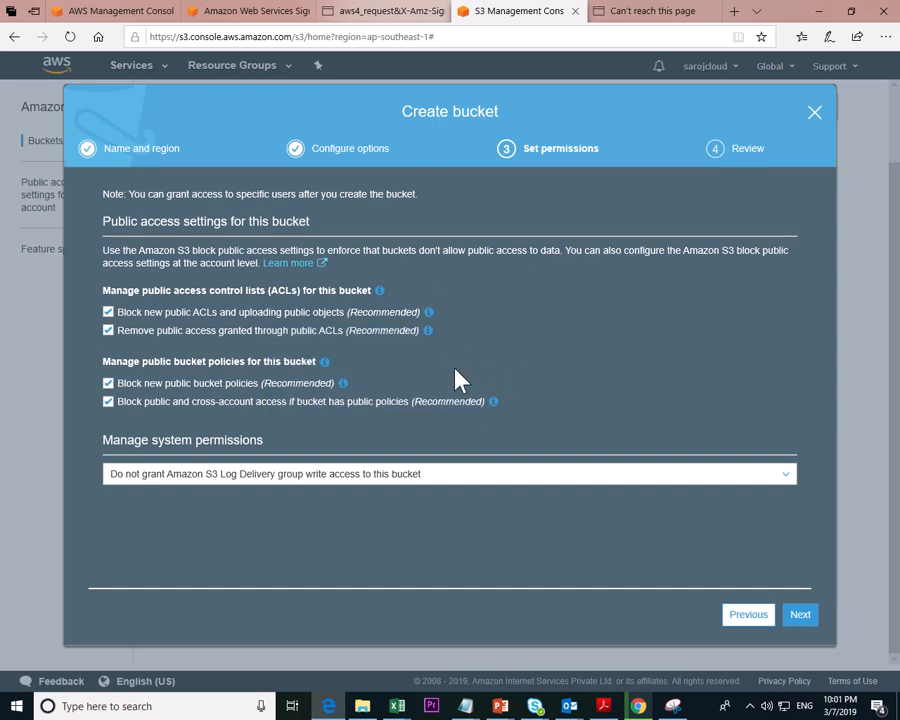
Keep the default permissions without granting the S3 Log Delivery group write access, and review the bucket's settings summary
left_click(224, 477)
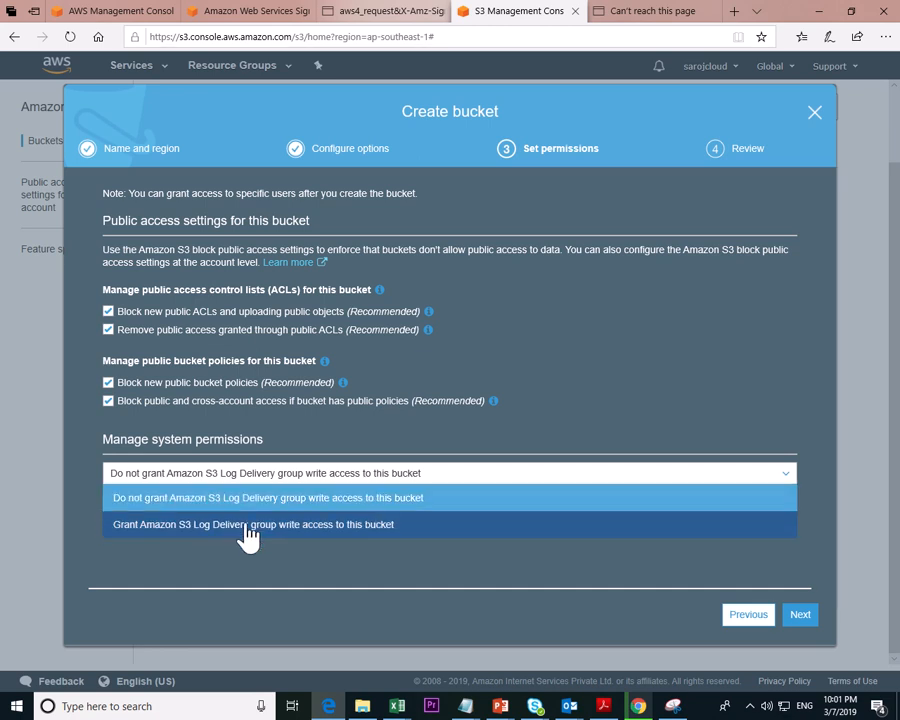
left_click(438, 558)
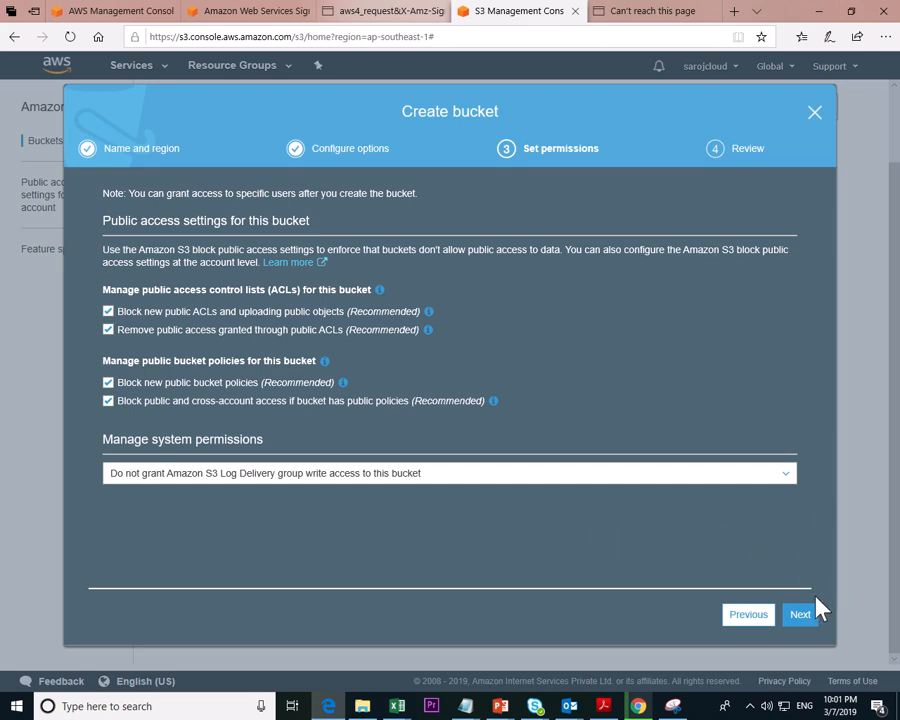
left_click(803, 622)
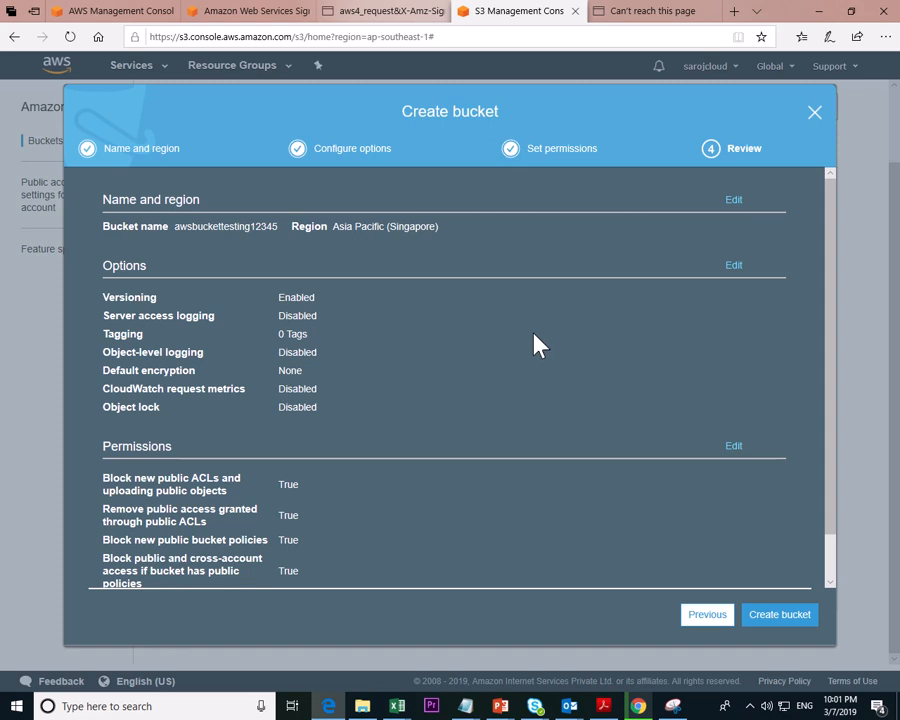
scroll(537, 370, "down", 2)
scroll(533, 397, "up", 2)
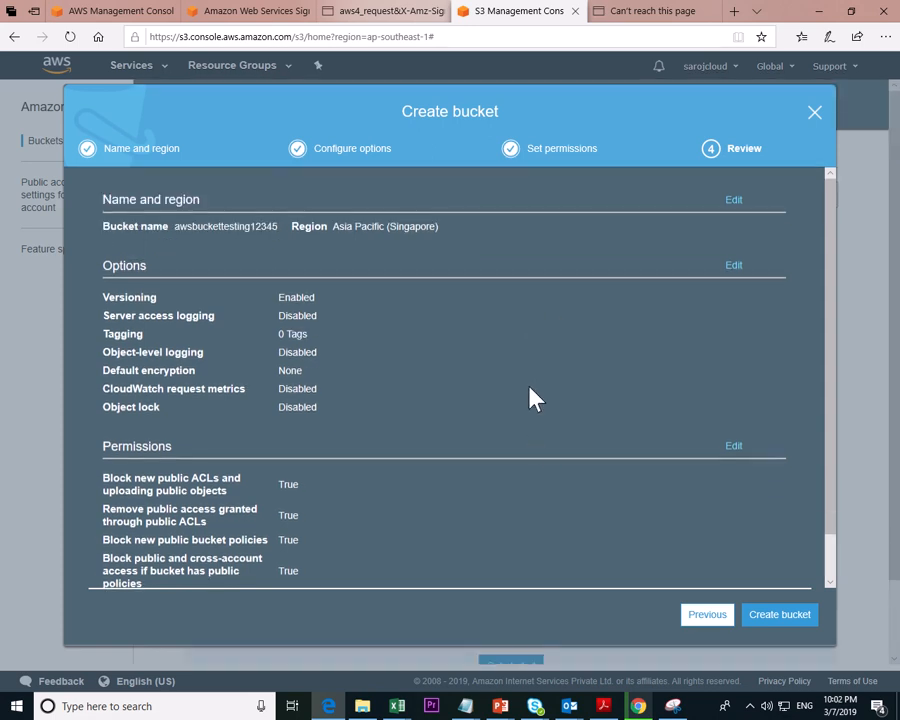
Check the review summary, create the bucket awsbuckettesting12345, dismiss the browser notification and open the new bucket
scroll(220, 295, "down", 1)
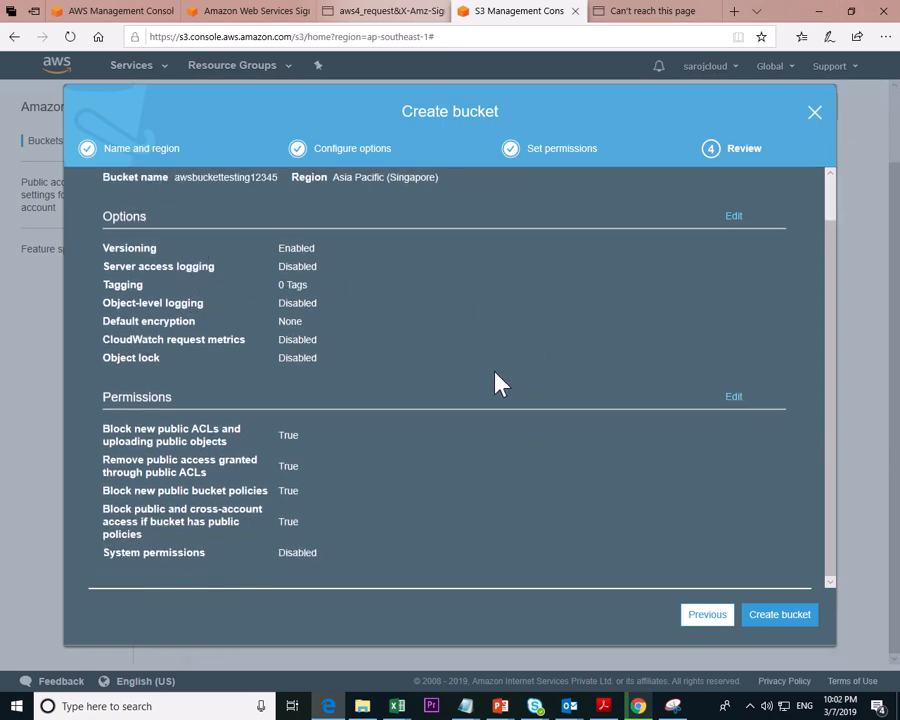
scroll(500, 385, "up", 1)
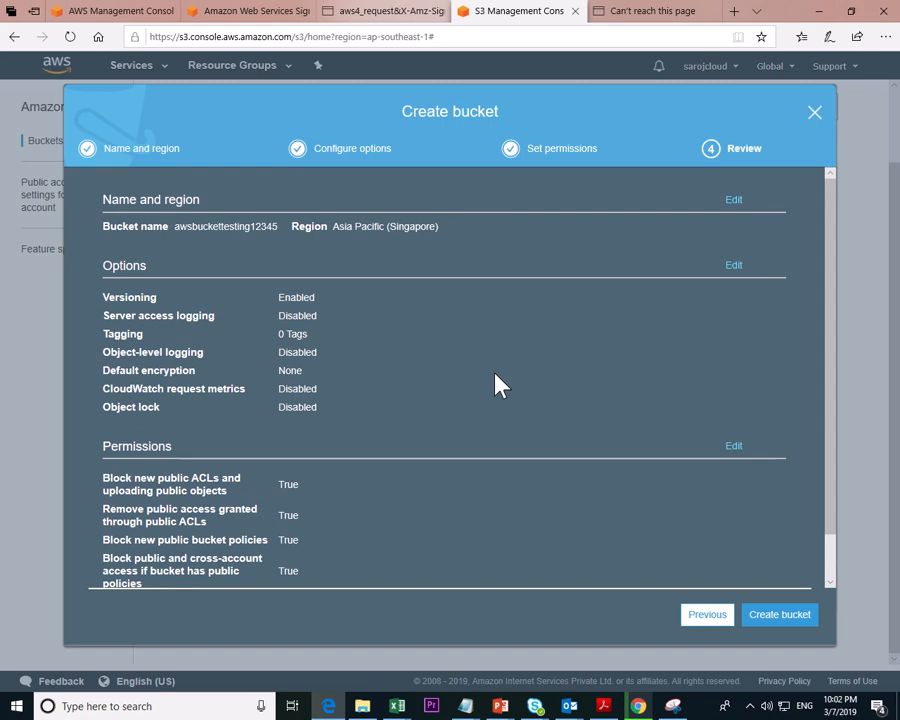
scroll(500, 385, "down", 1)
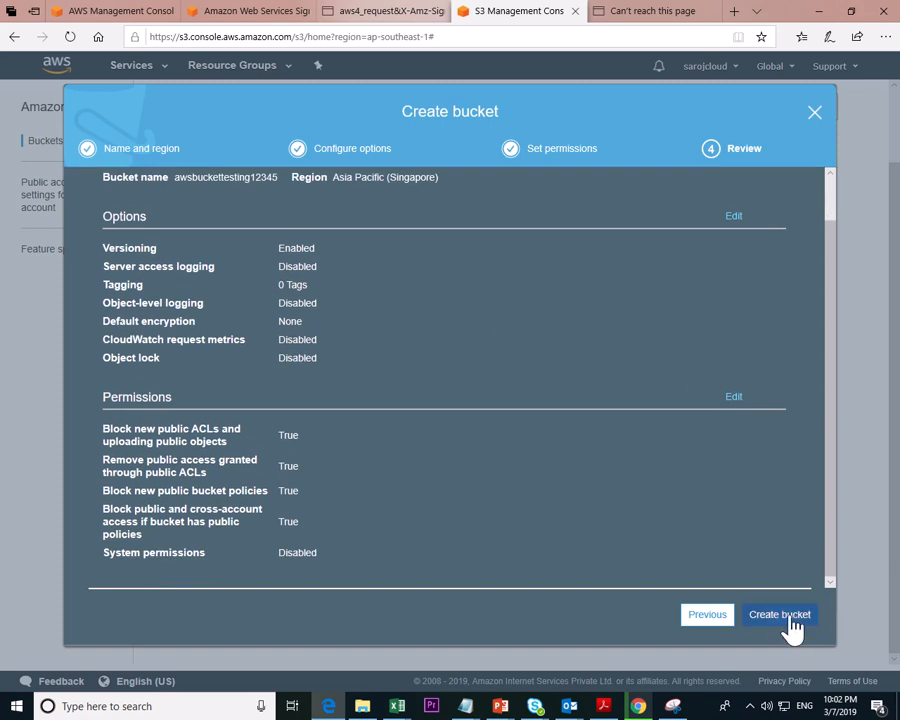
left_click(795, 614)
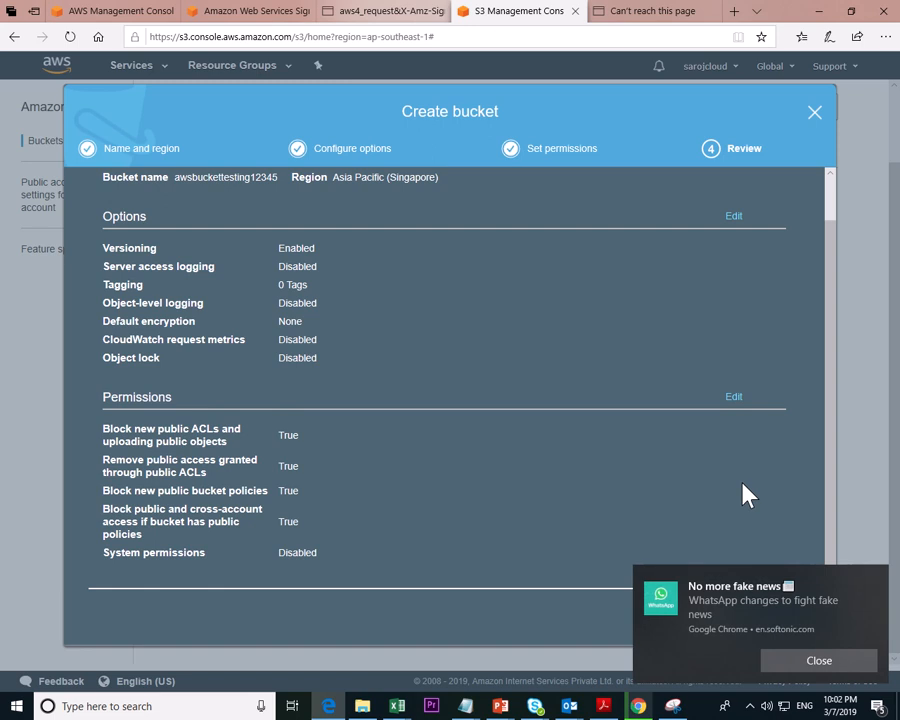
left_click(826, 664)
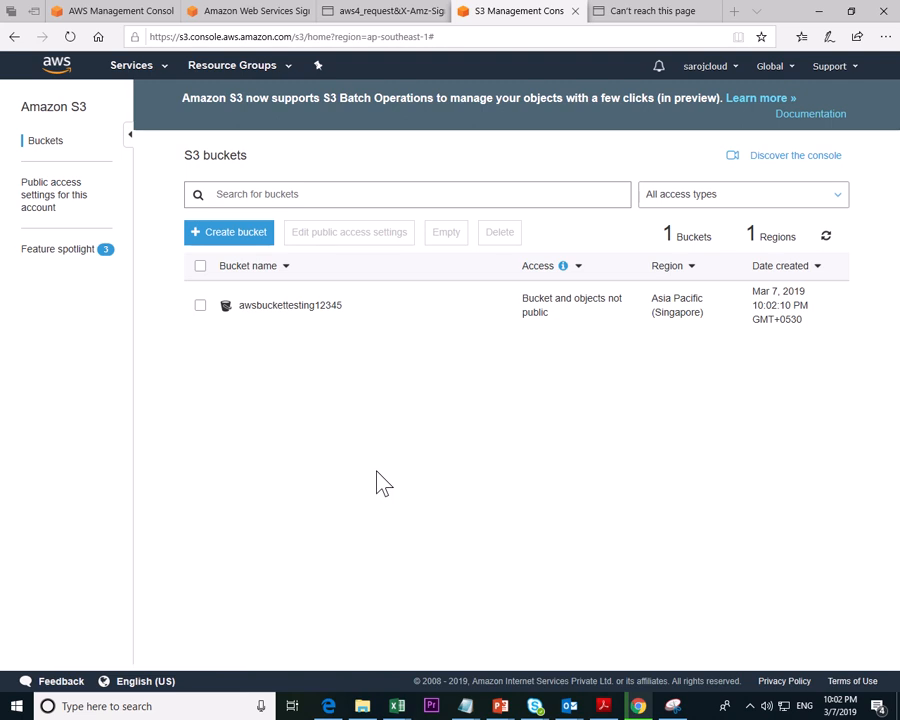
left_click(285, 309)
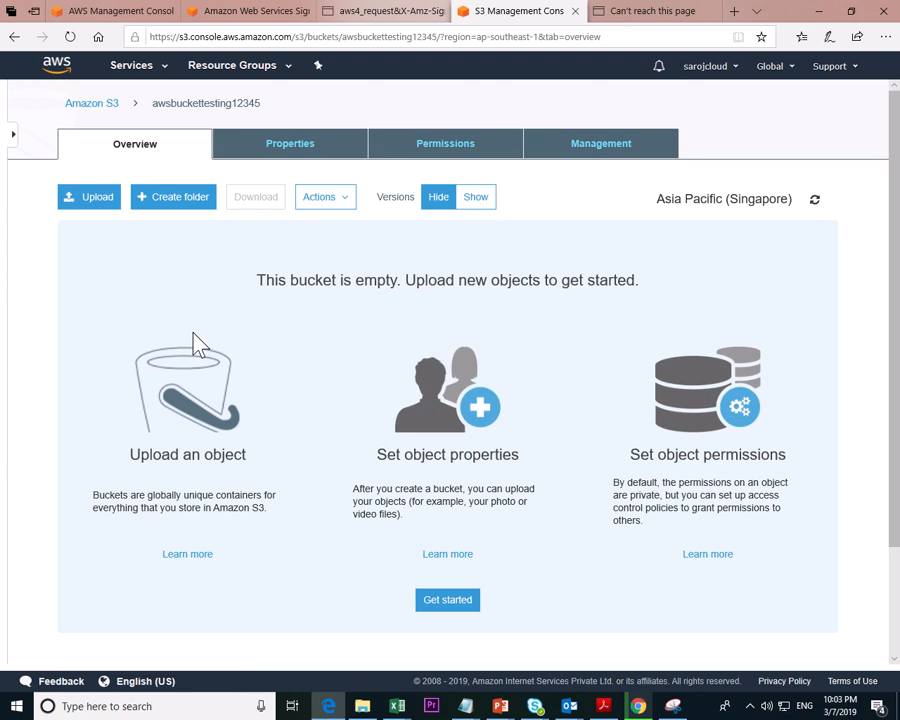
Switch to Presentation2 in PowerPoint to check the S3 task list on slide 1, and return to the S3 console
mouse_move(503, 708)
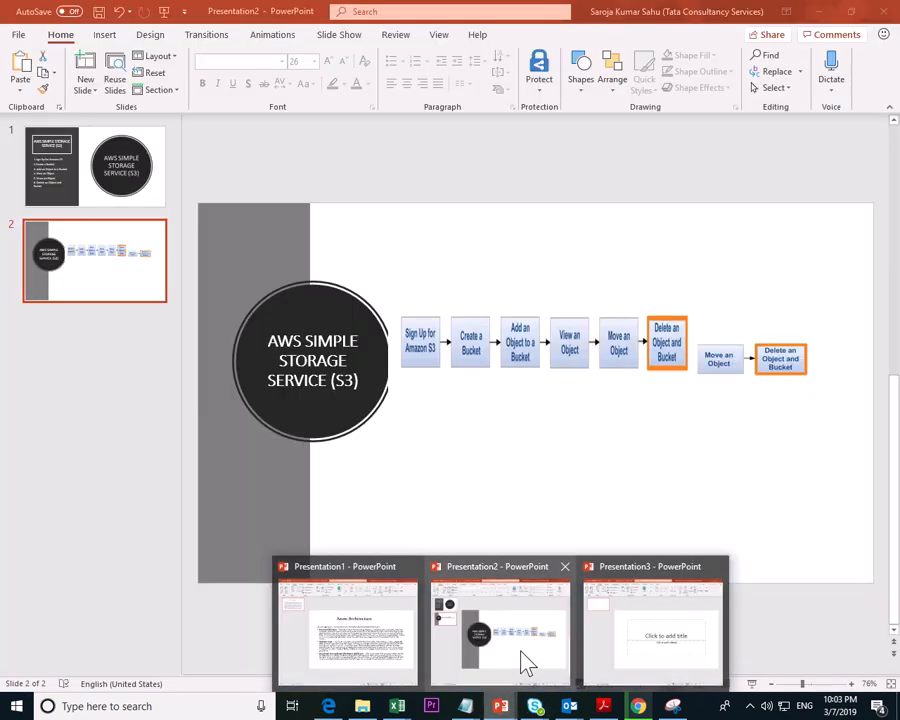
left_click(518, 662)
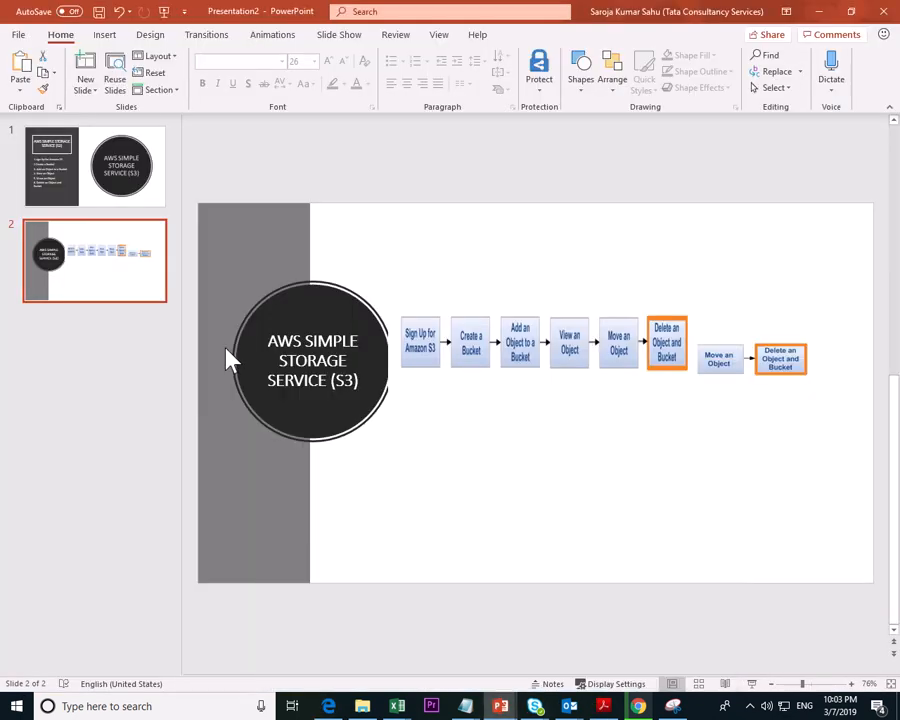
left_click(128, 196)
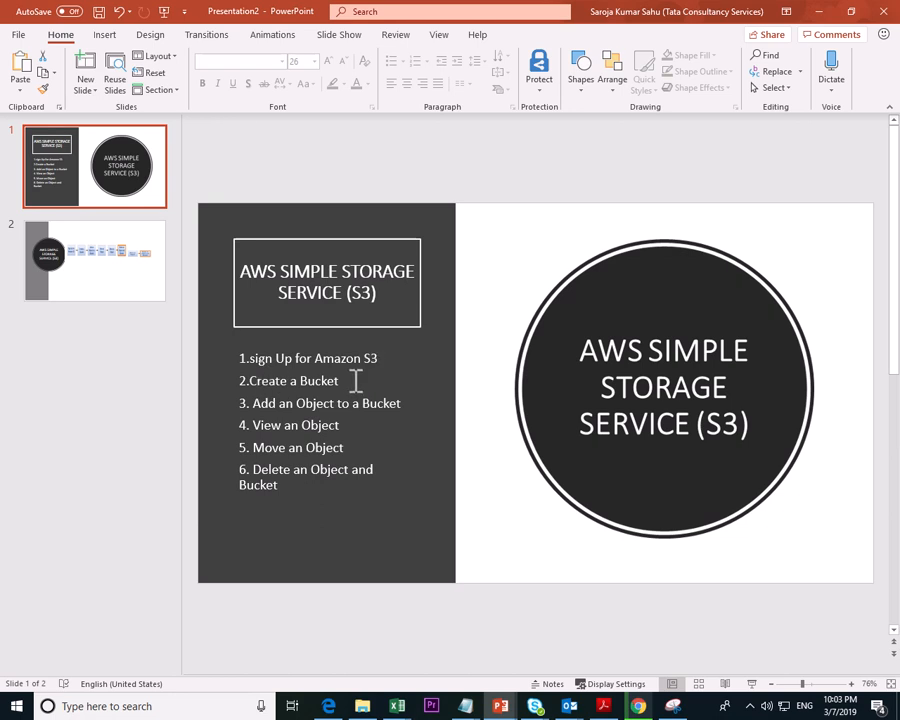
key("alt+Tab")
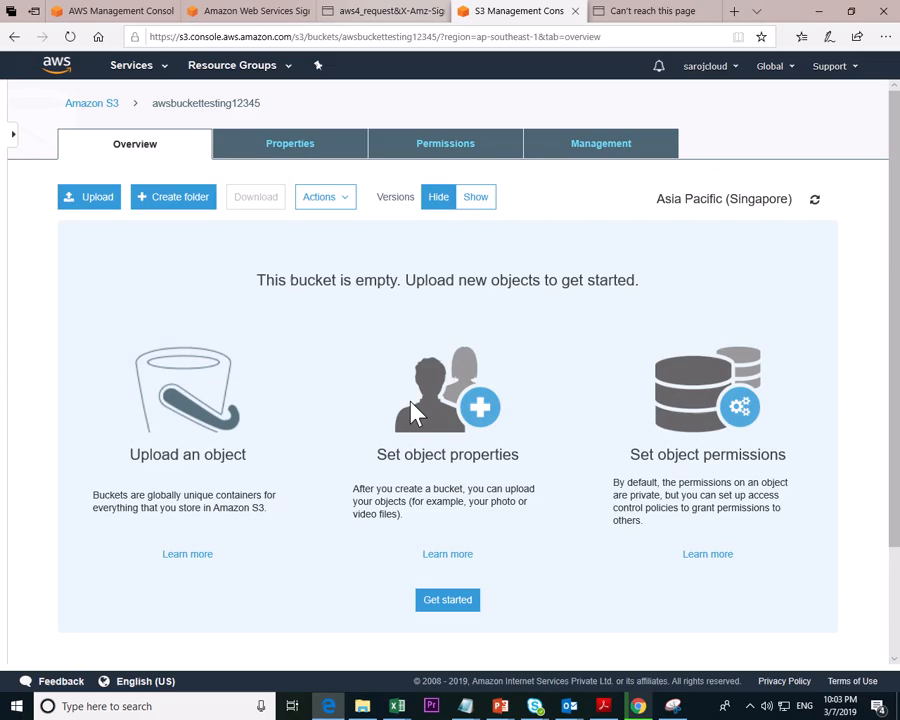
Start an upload to the bucket, add 228_Form8.pdf from the Downloads folder and continue to the permissions
left_click(106, 203)
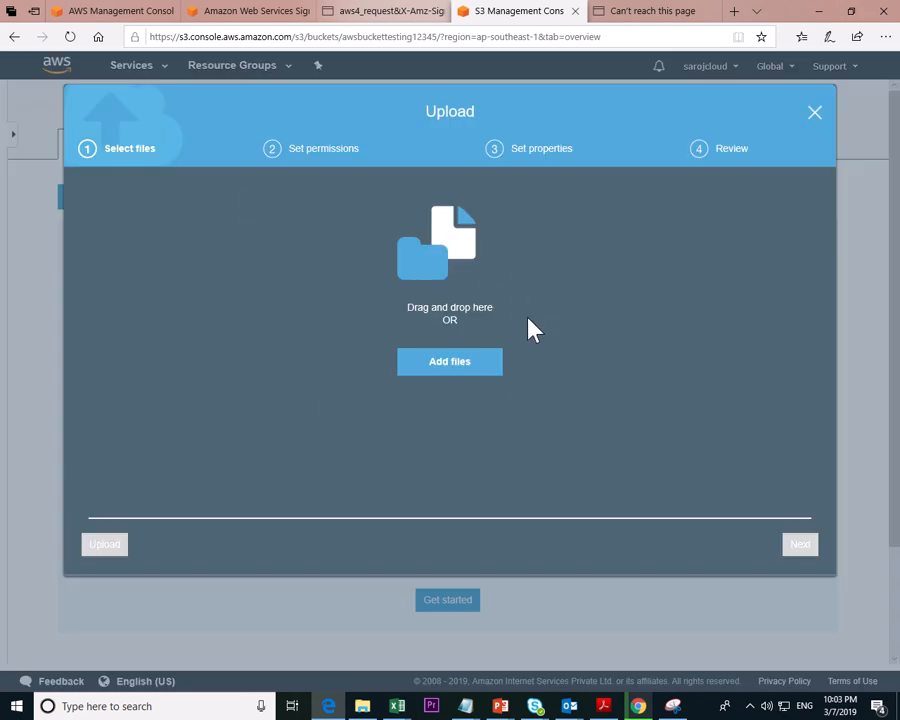
left_click(475, 368)
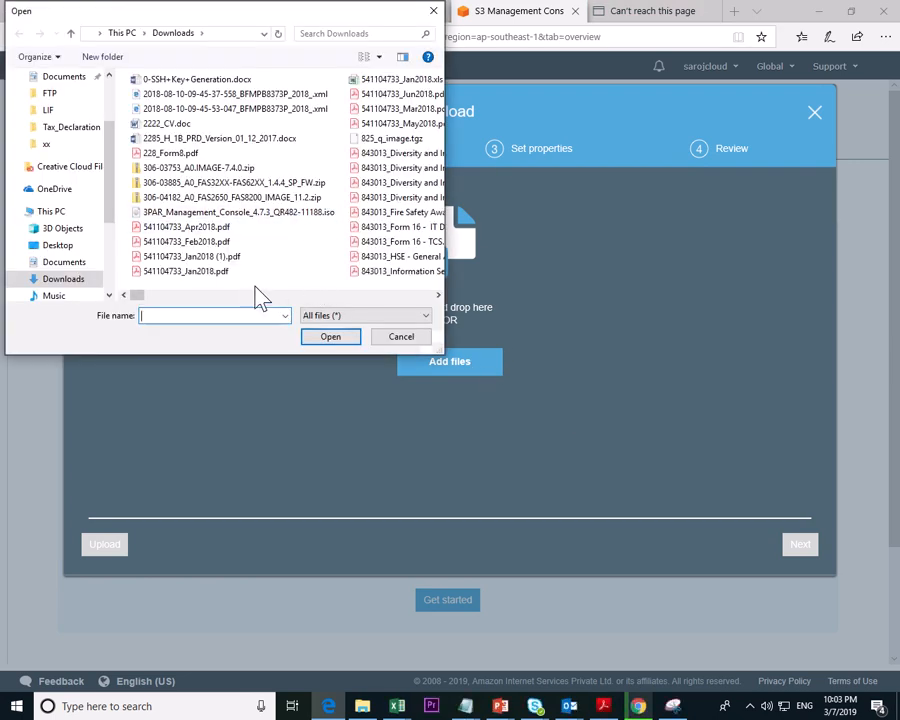
left_click(180, 154)
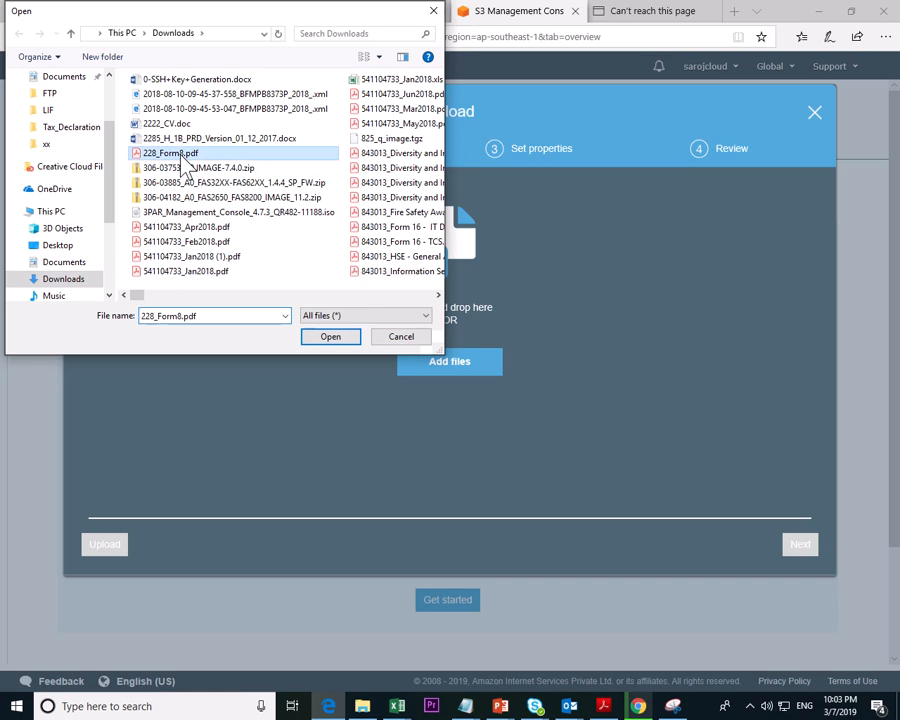
left_click(333, 341)
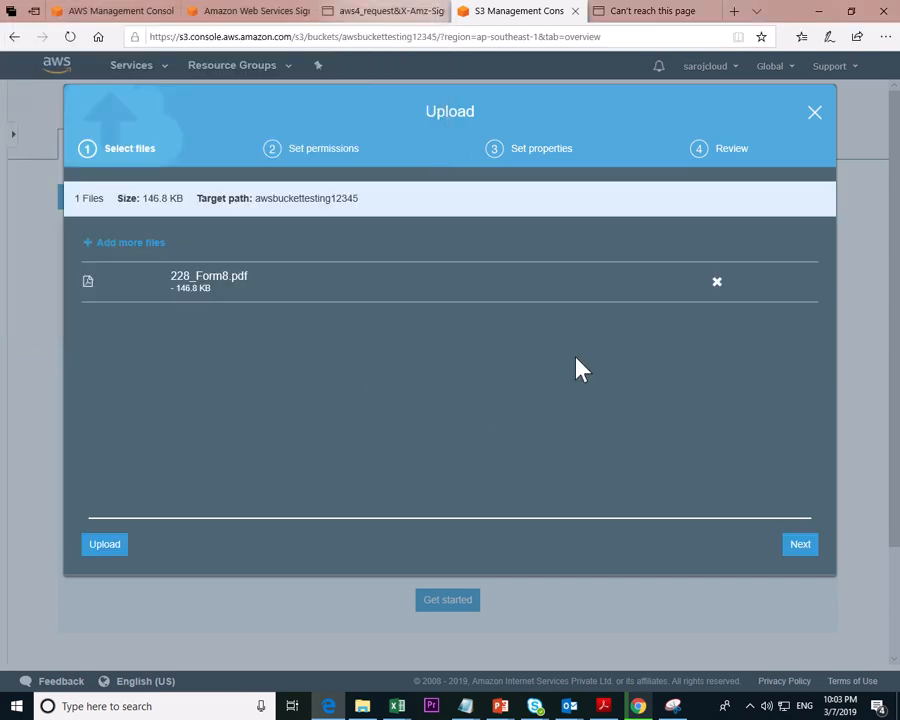
left_click(801, 546)
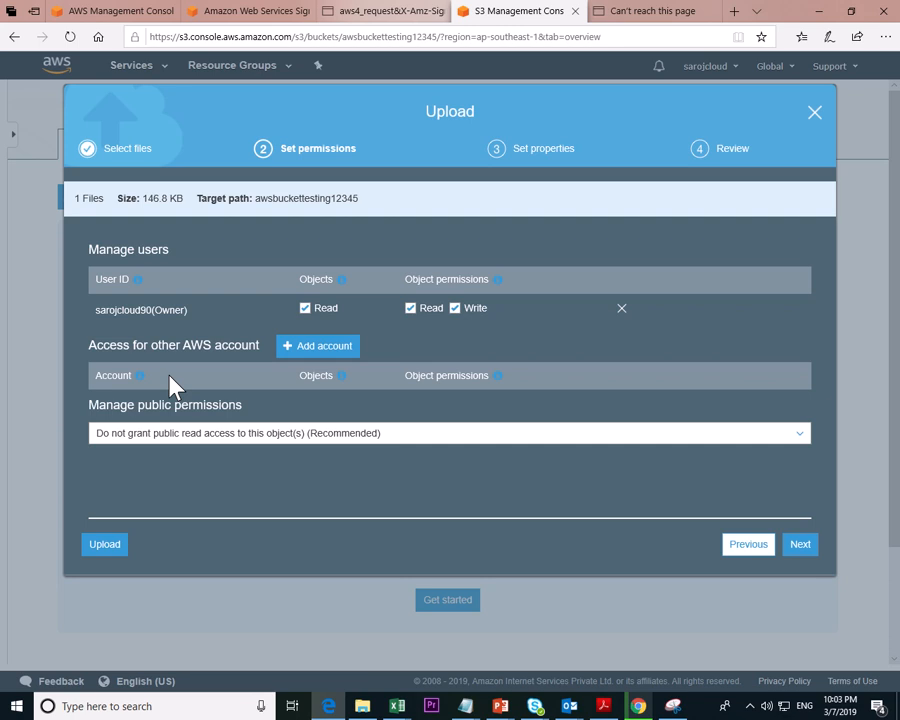
Add a blank access entry for another AWS account, remove the owner's permission entry and continue to the properties
left_click(330, 350)
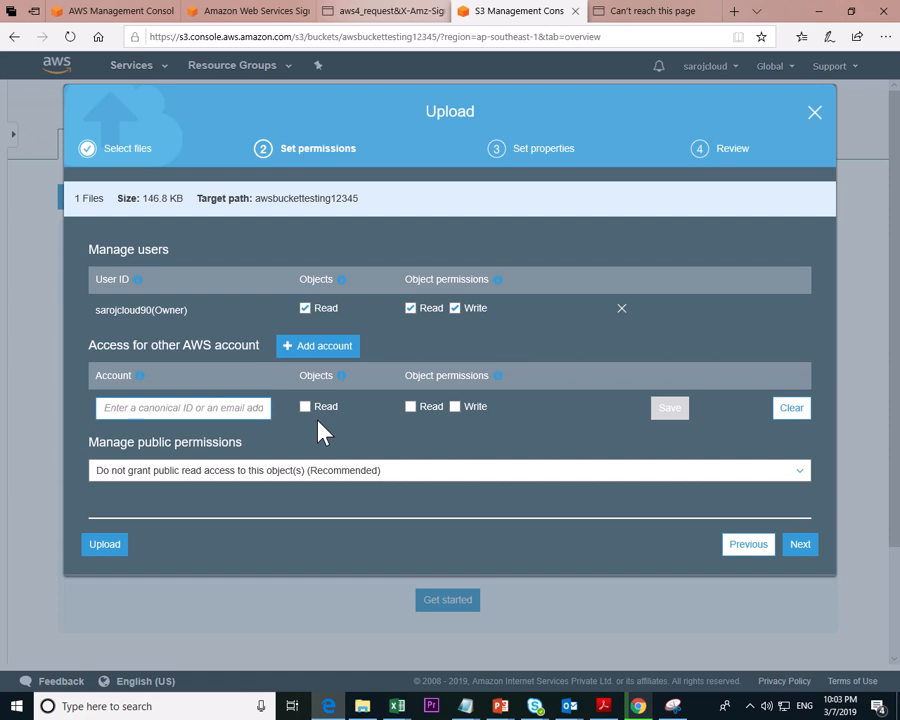
left_click(796, 546)
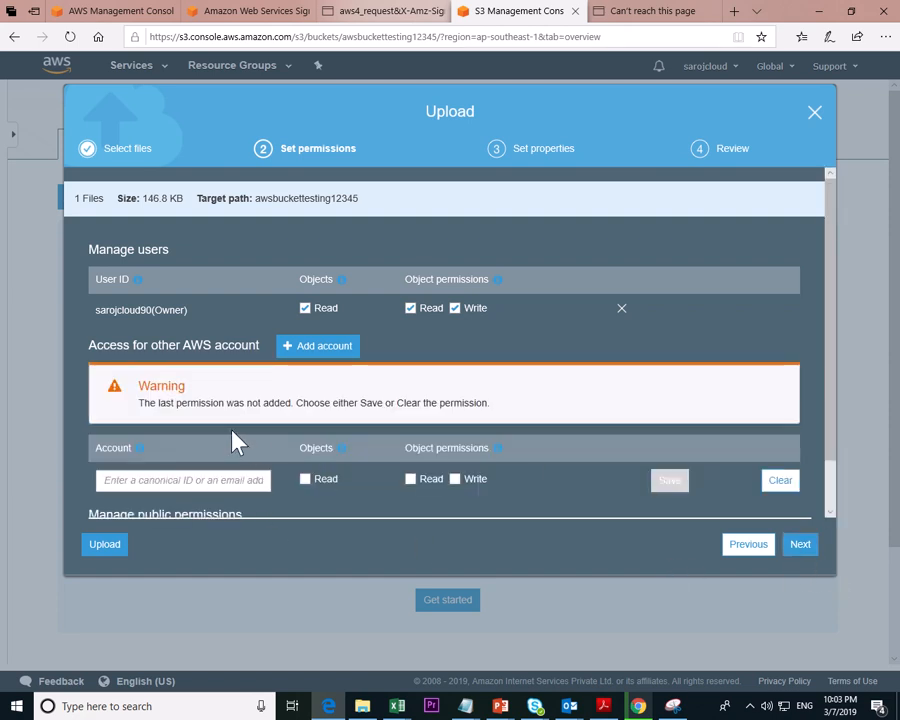
left_click(621, 309)
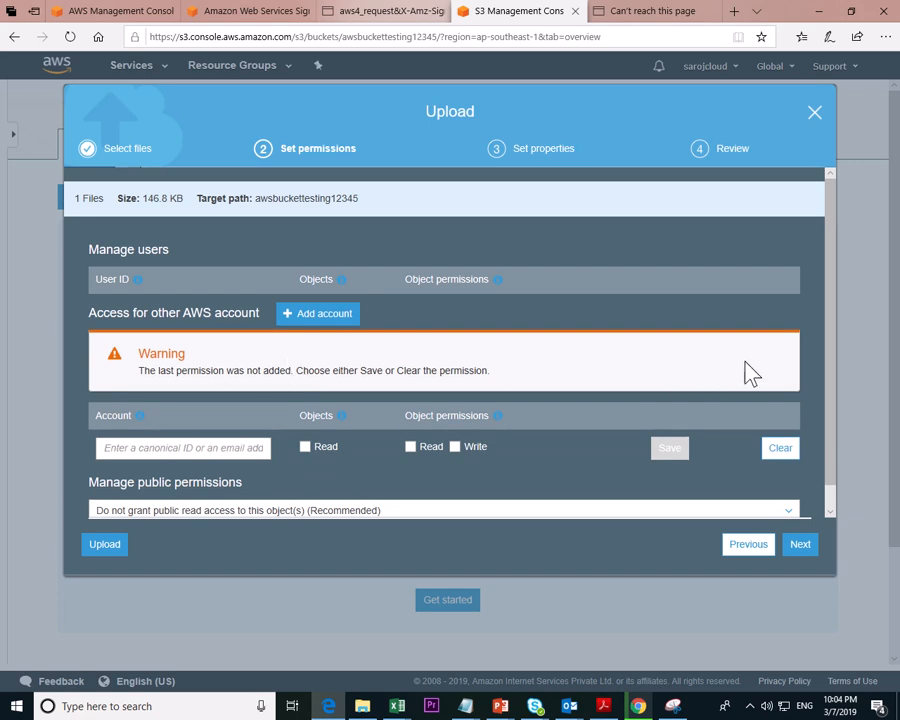
left_click(798, 547)
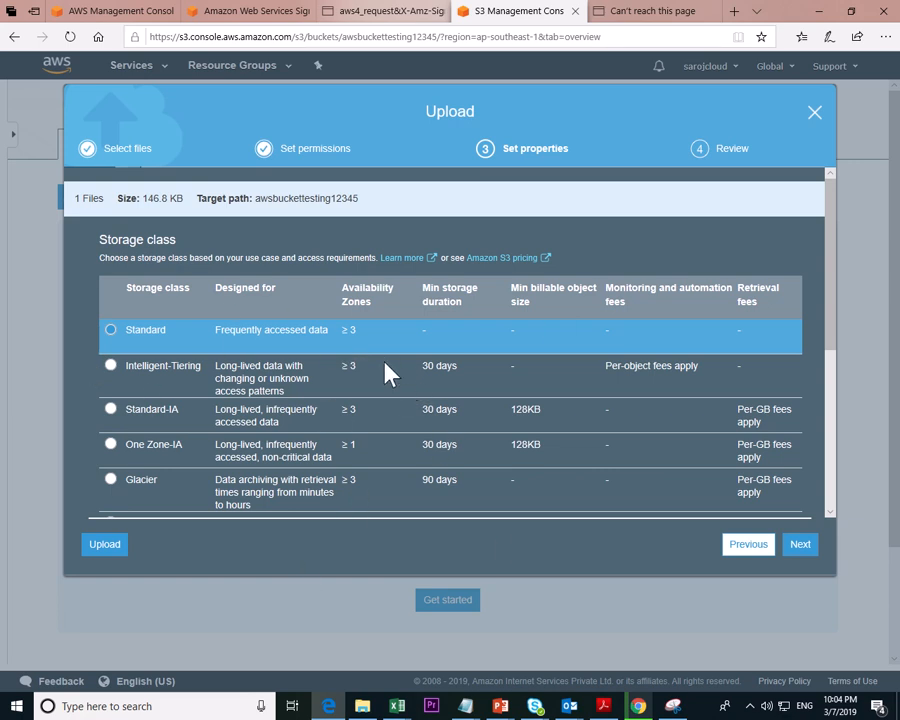
Compare the storage classes, keep Standard without encryption and upload the file to the bucket
scroll(388, 372, "down", 2)
scroll(380, 378, "up", 2)
scroll(247, 445, "down", 1)
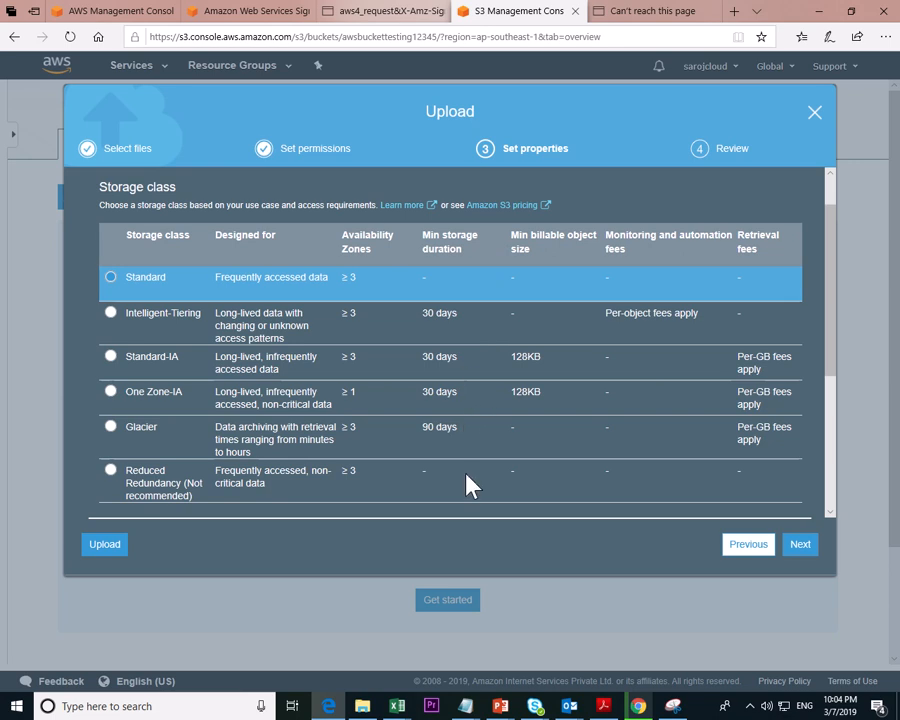
scroll(476, 482, "down", 2)
scroll(440, 450, "up", 3)
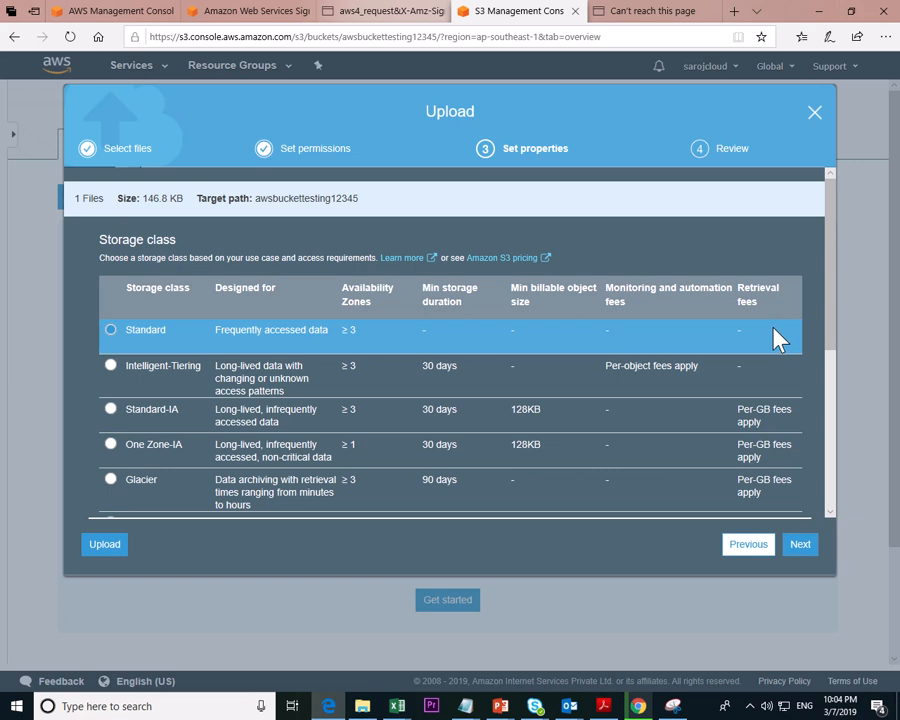
left_click(800, 548)
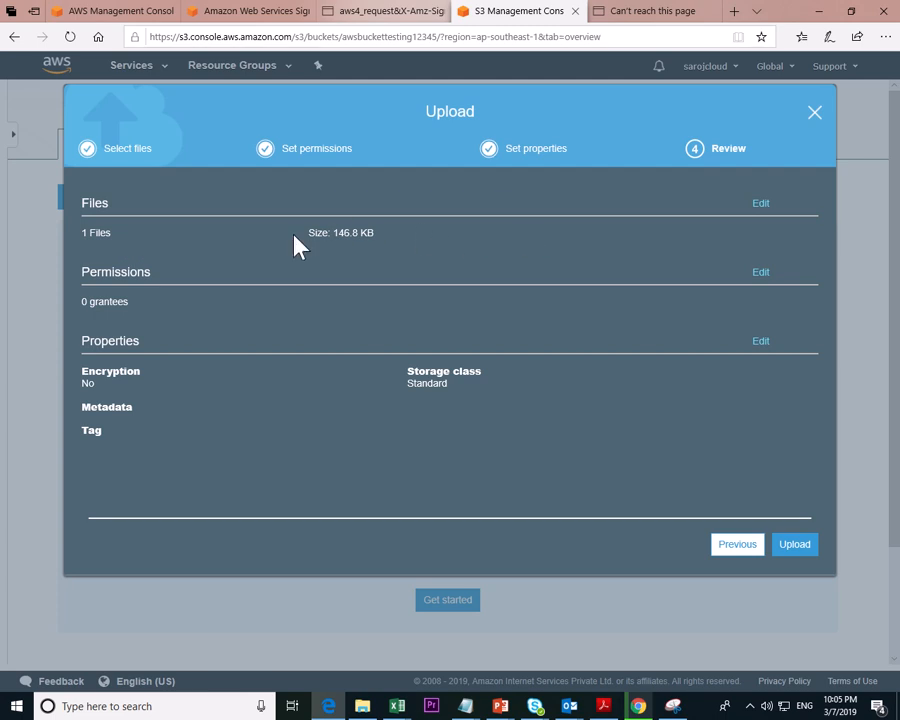
left_click(796, 548)
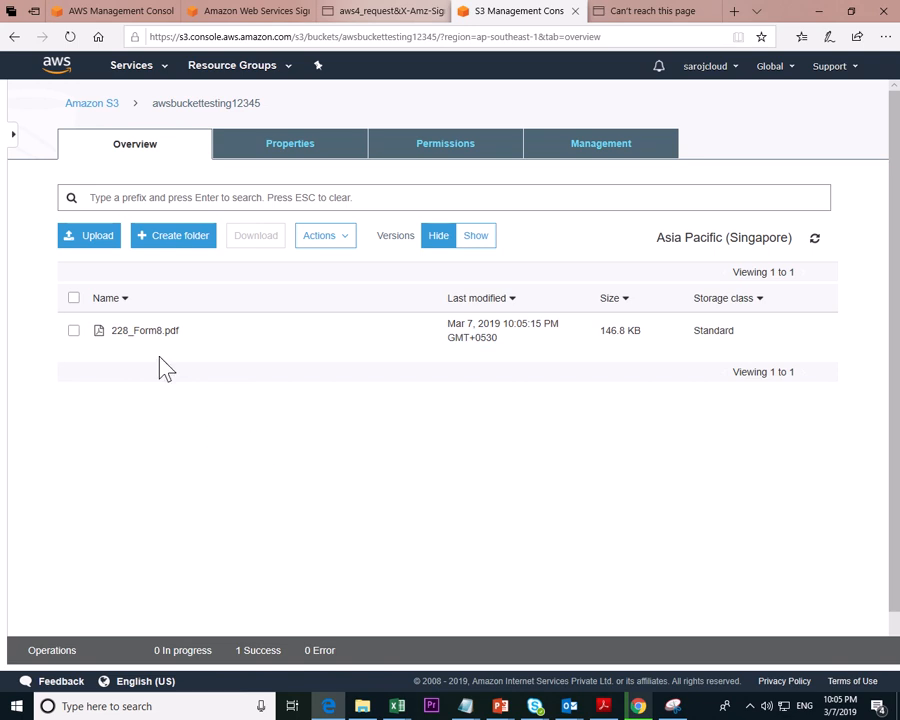
View the overview details of 228_Form8.pdf, go back to the bucket list and reopen awsbuckettesting12345
left_click(135, 331)
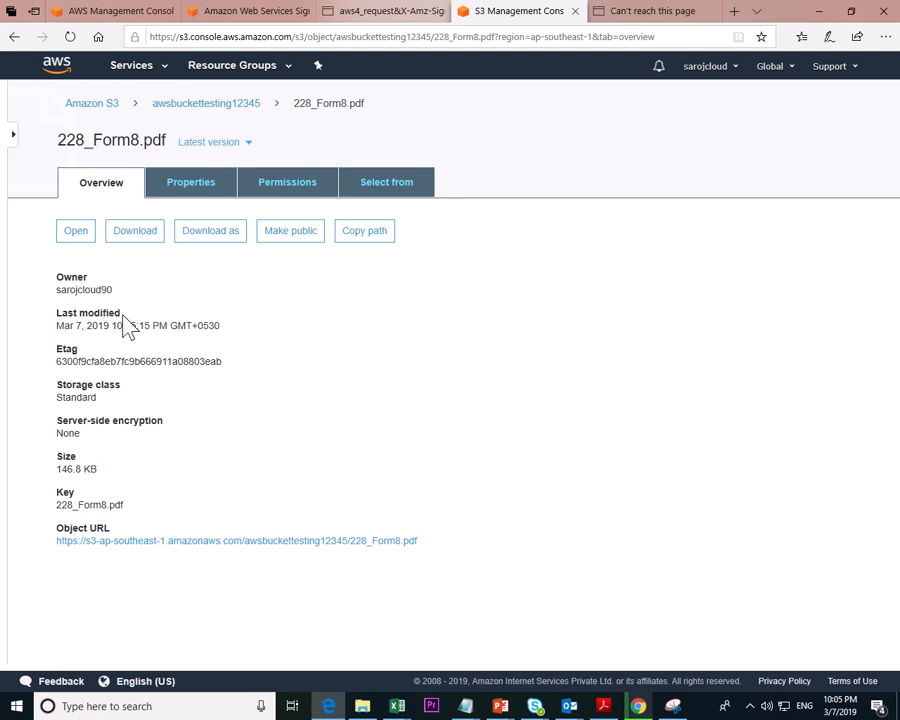
left_click(186, 104)
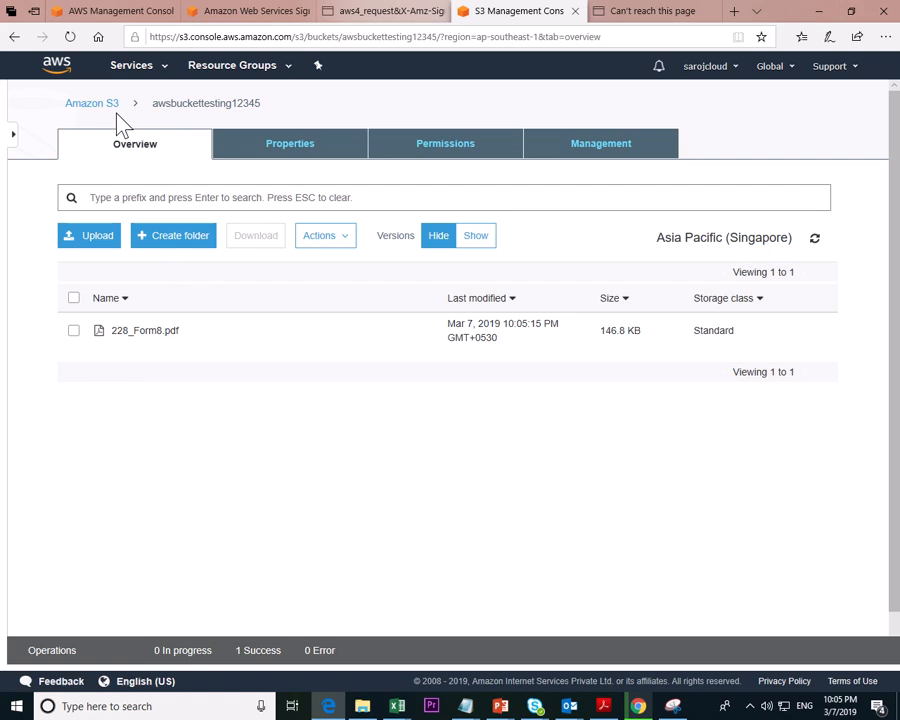
left_click(110, 104)
left_click(275, 306)
Download 228_Form8.pdf from the bucket, save it to the Desktop under the same name and dismiss the download notification
left_click(146, 333)
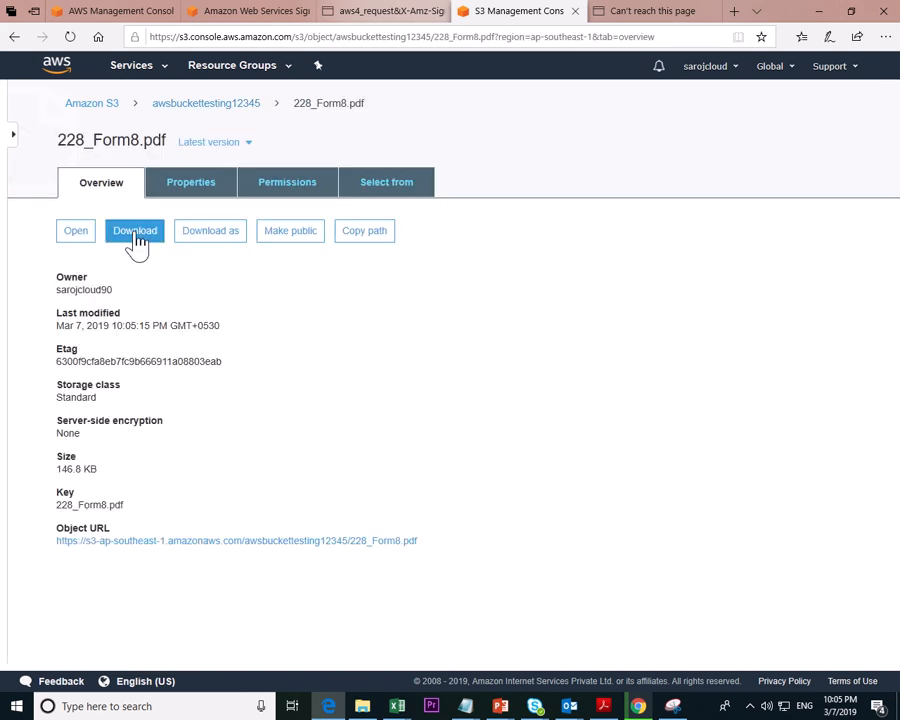
left_click(137, 243)
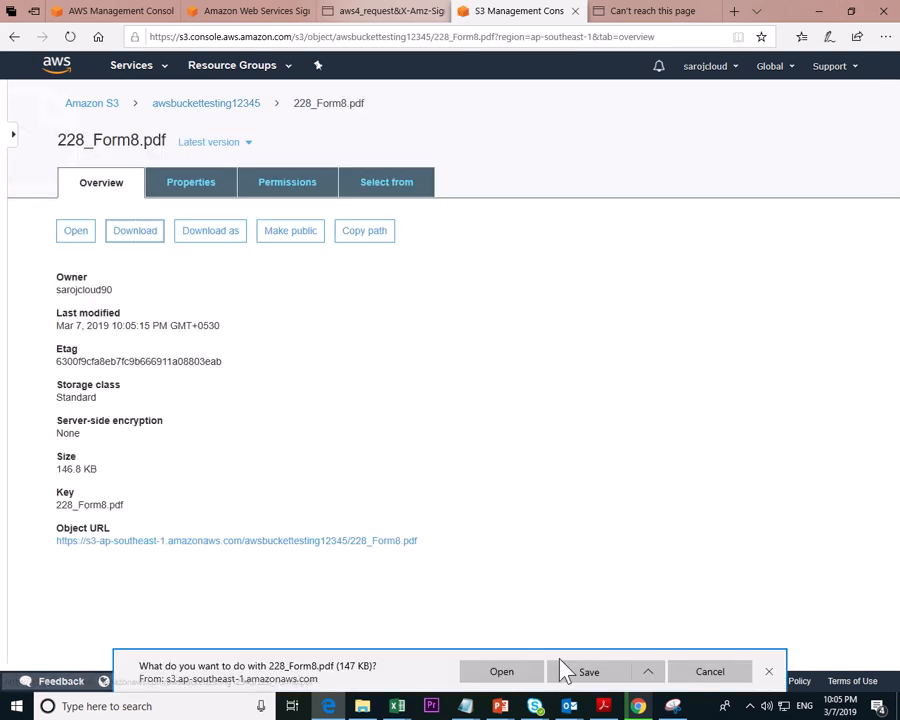
left_click(648, 672)
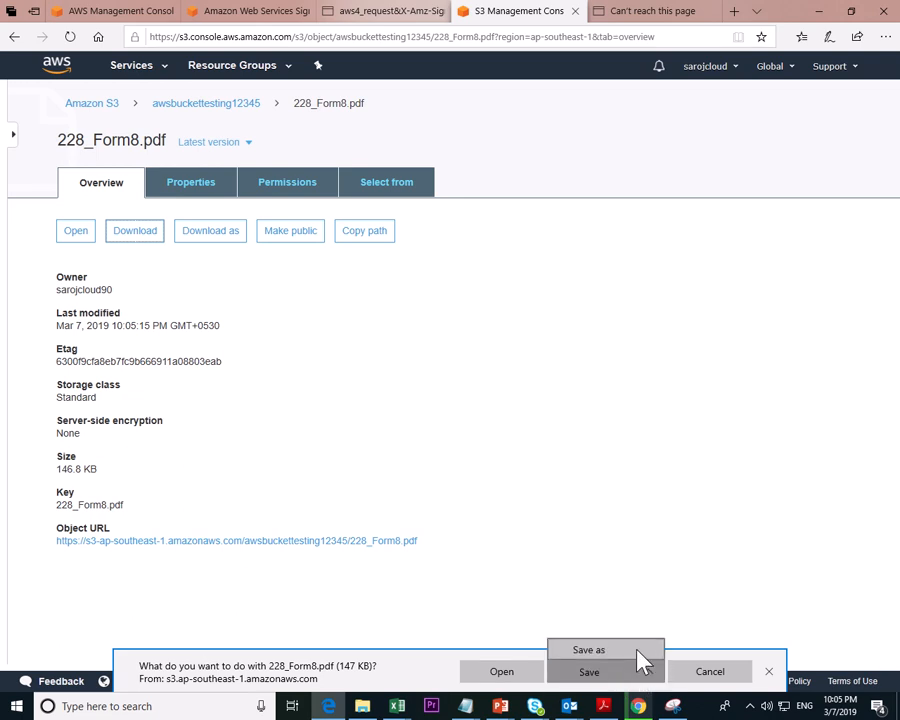
left_click(624, 648)
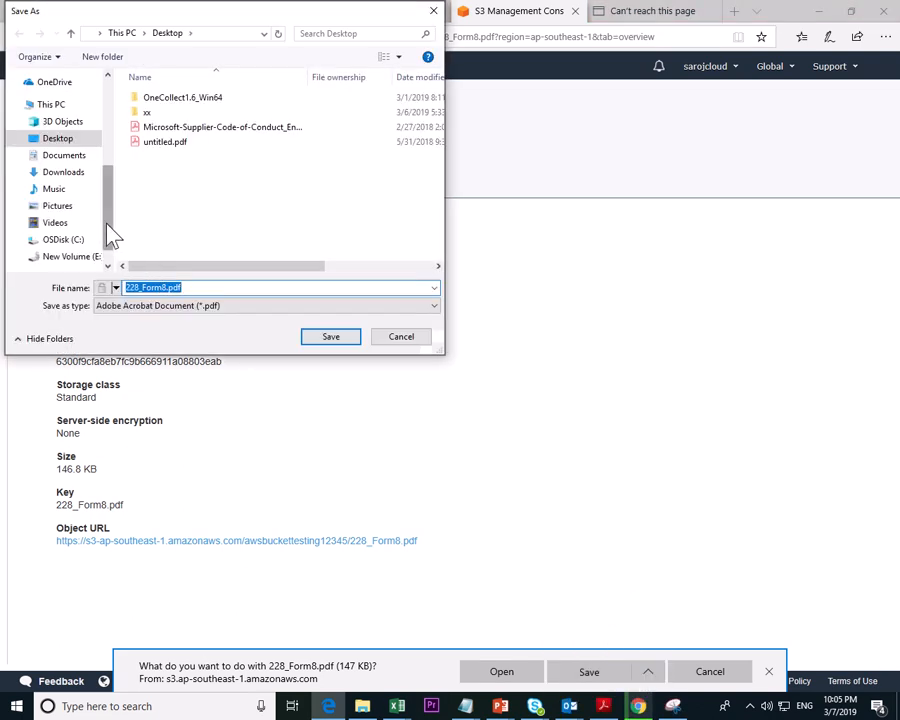
left_click_drag(107, 222, 92, 115)
left_click(70, 122)
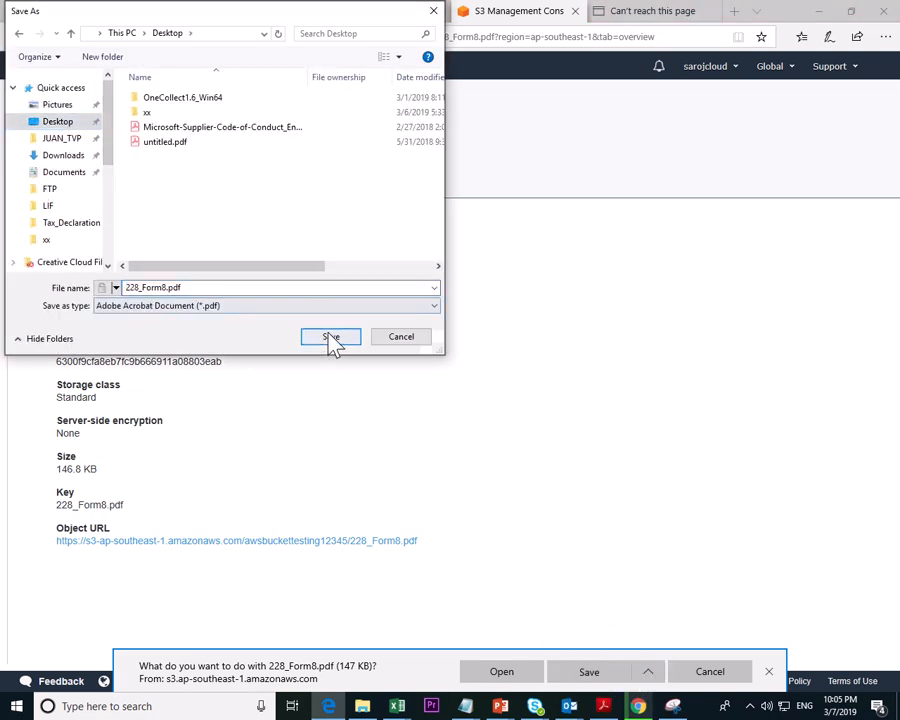
left_click(331, 338)
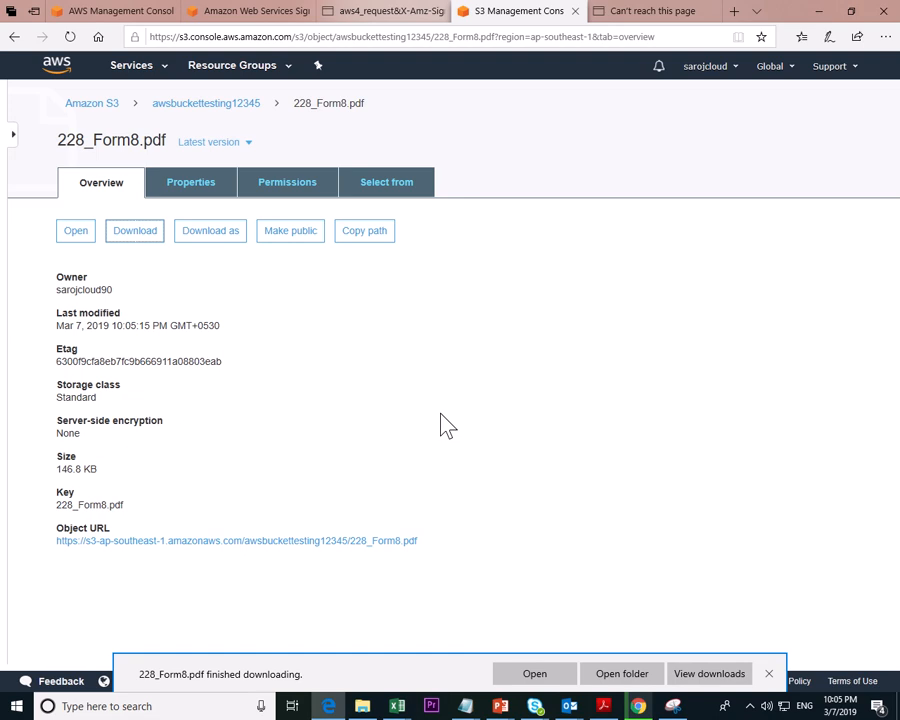
left_click(768, 674)
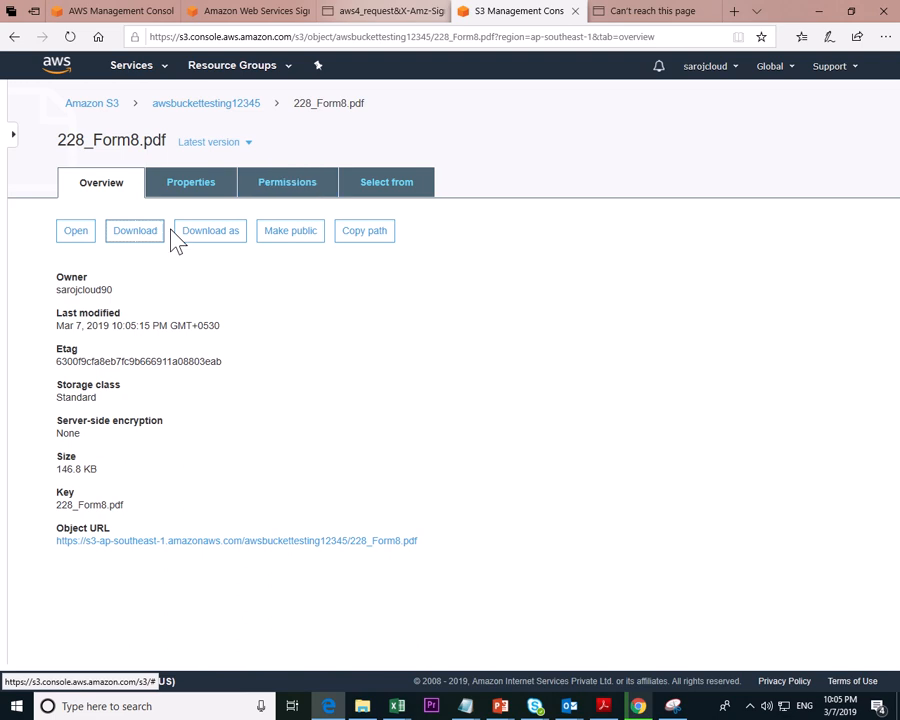
Look through the Properties, Permissions and Select from sections of 228_Form8.pdf and return to the bucket's object list
left_click(205, 190)
left_click(283, 188)
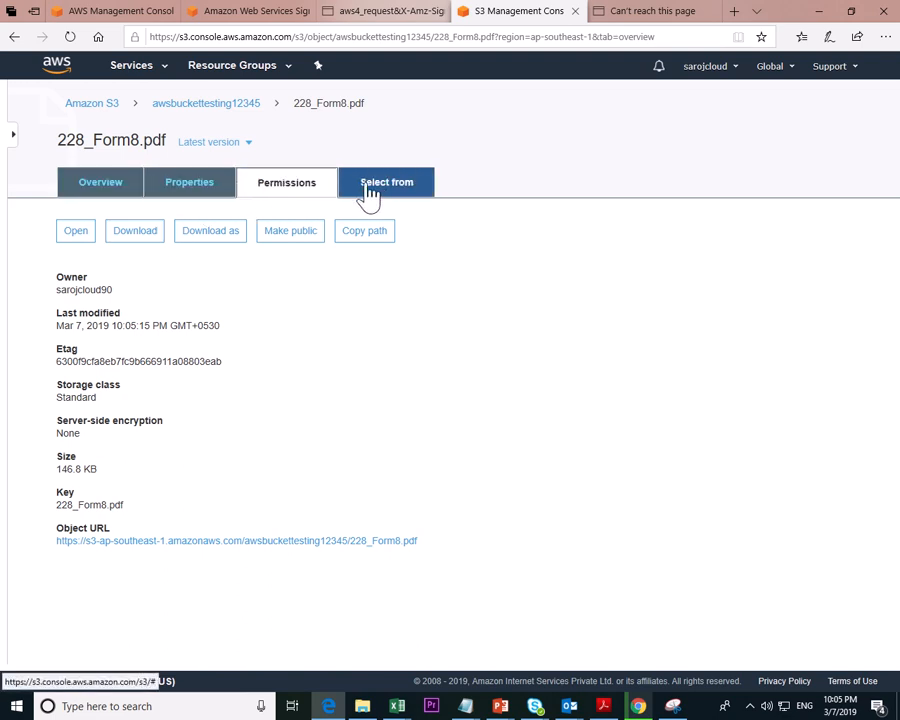
left_click(370, 195)
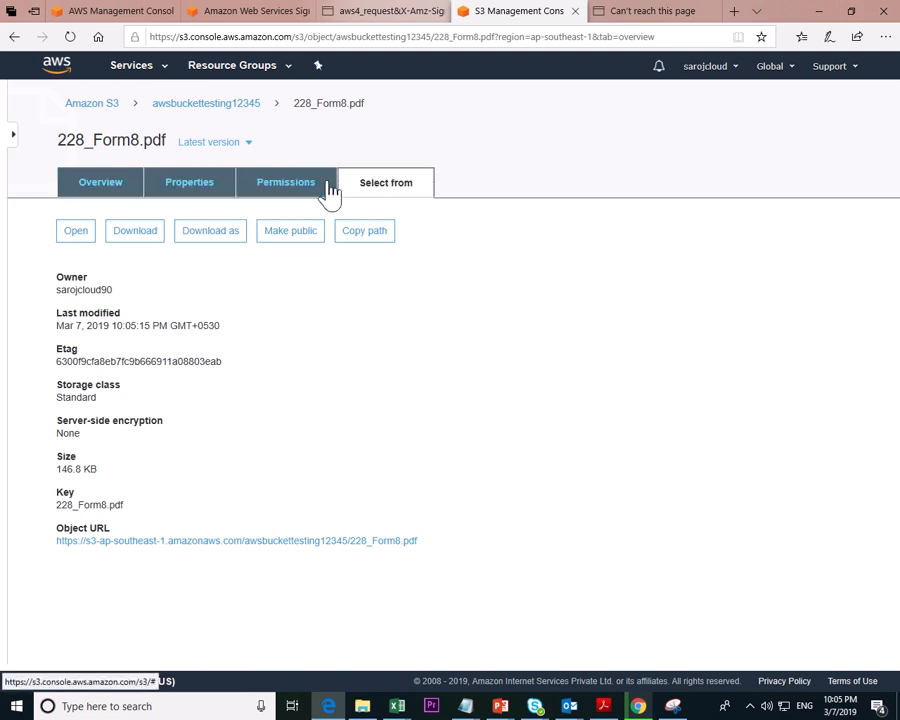
left_click(169, 105)
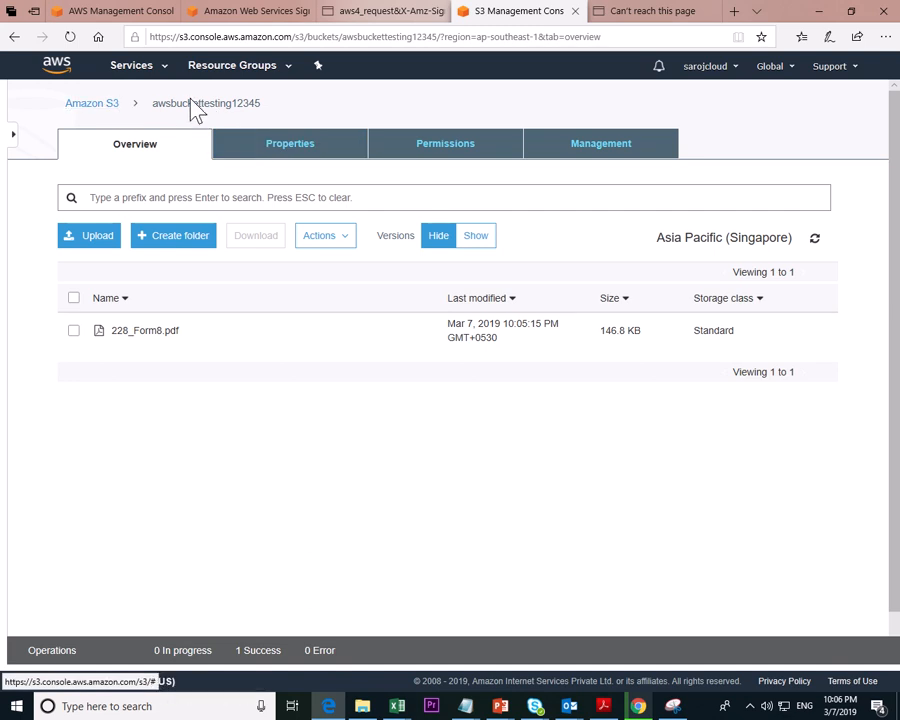
Reopen awsbuckettesting12345 from the bucket list and create a folder named test1 in it with encryption left at None (Use bucket settings)
left_click(88, 105)
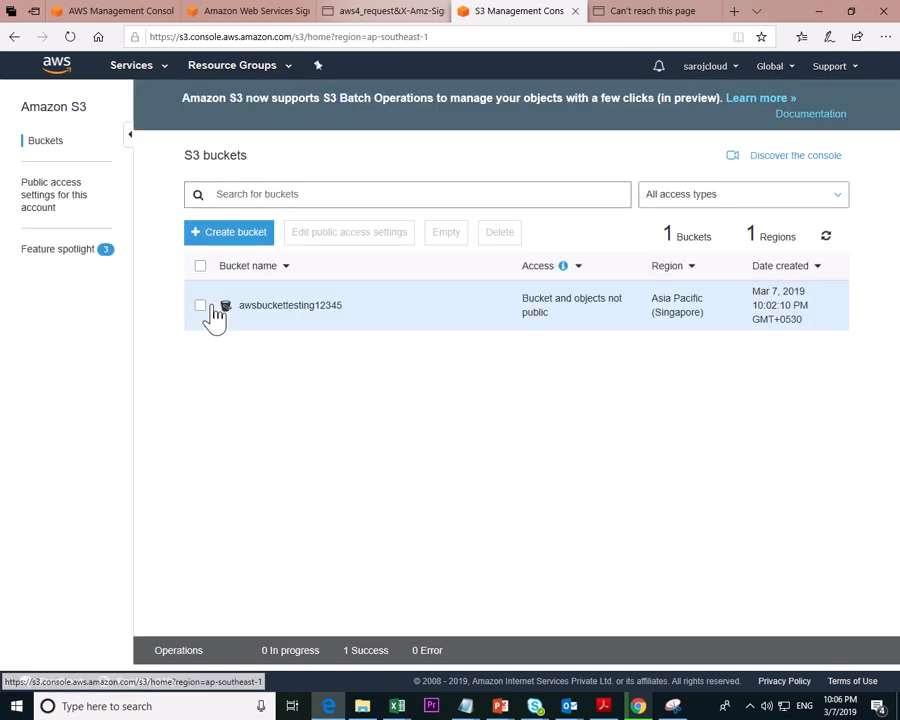
left_click(271, 308)
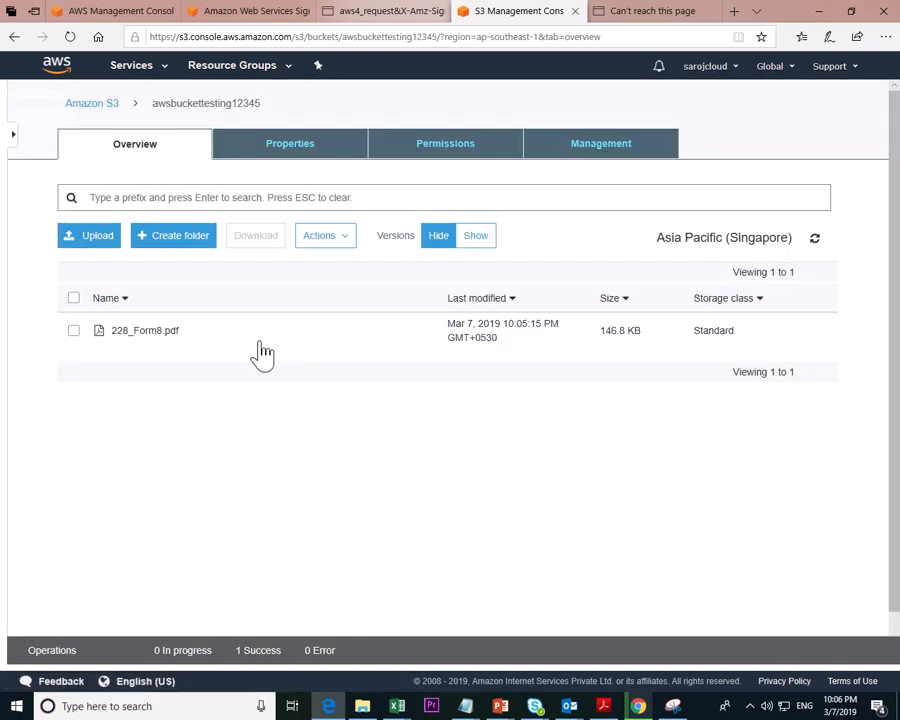
left_click(195, 240)
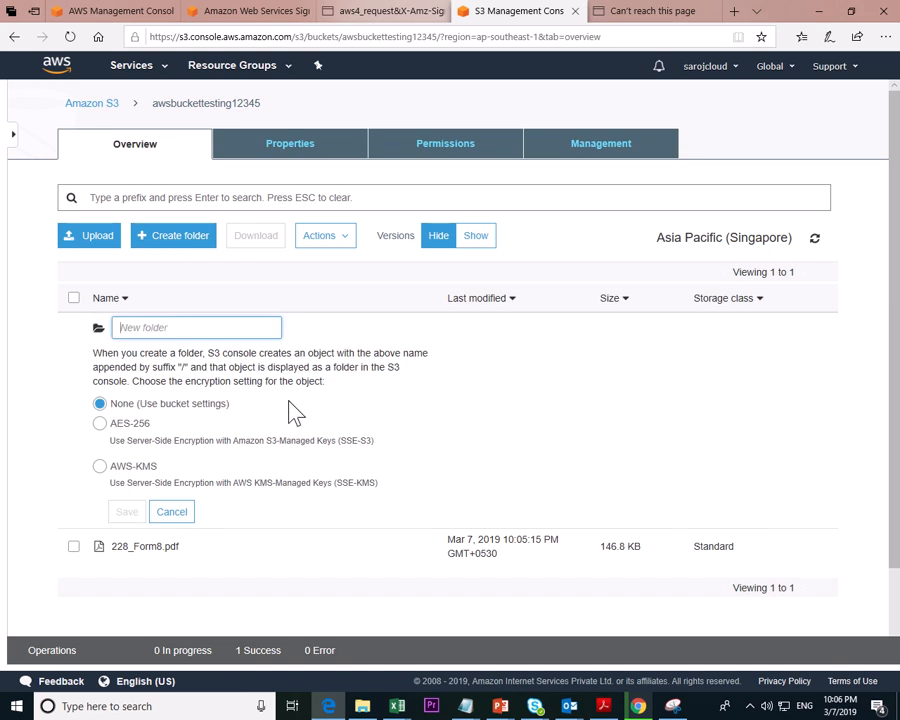
type("abc")
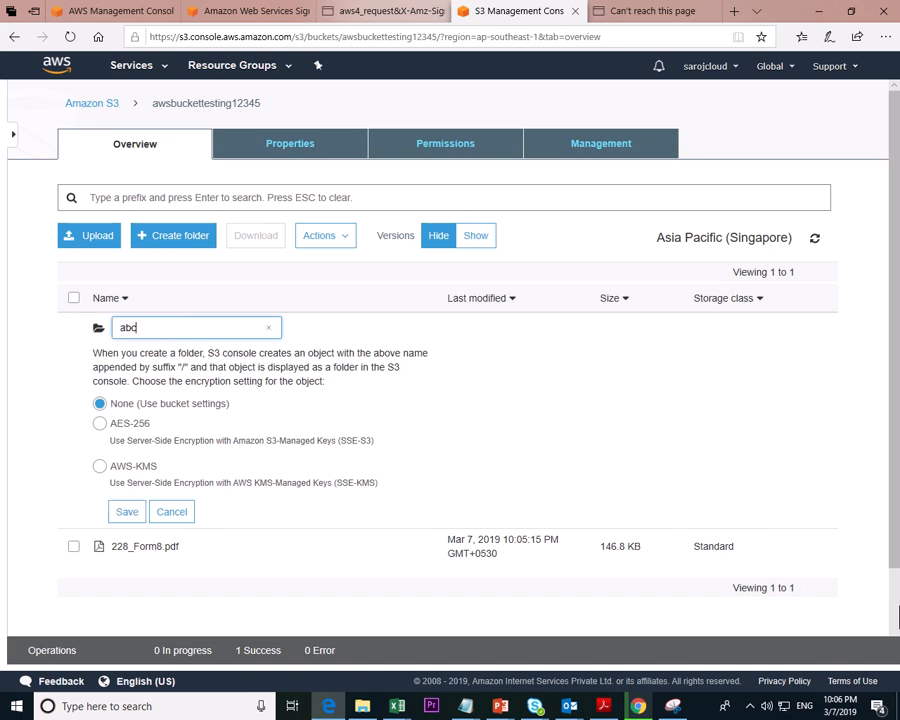
key("BackSpace")
key("BackSpace")
key("BackSpace")
type("test1")
scroll(249, 442, "down", 1)
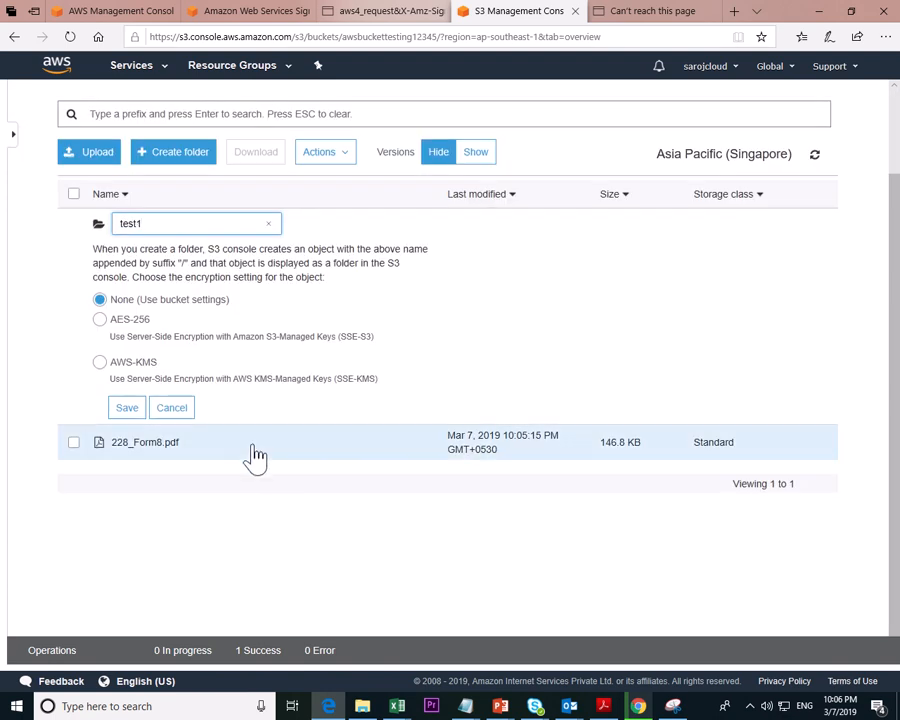
scroll(251, 462, "up", 1)
scroll(300, 475, "down", 1)
scroll(405, 450, "up", 1)
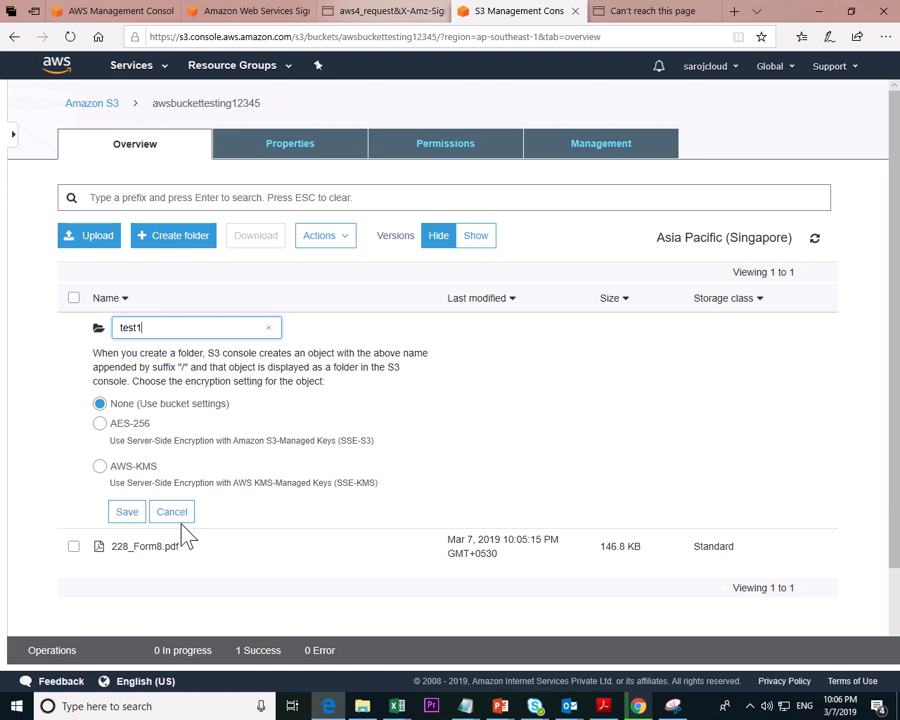
left_click(127, 512)
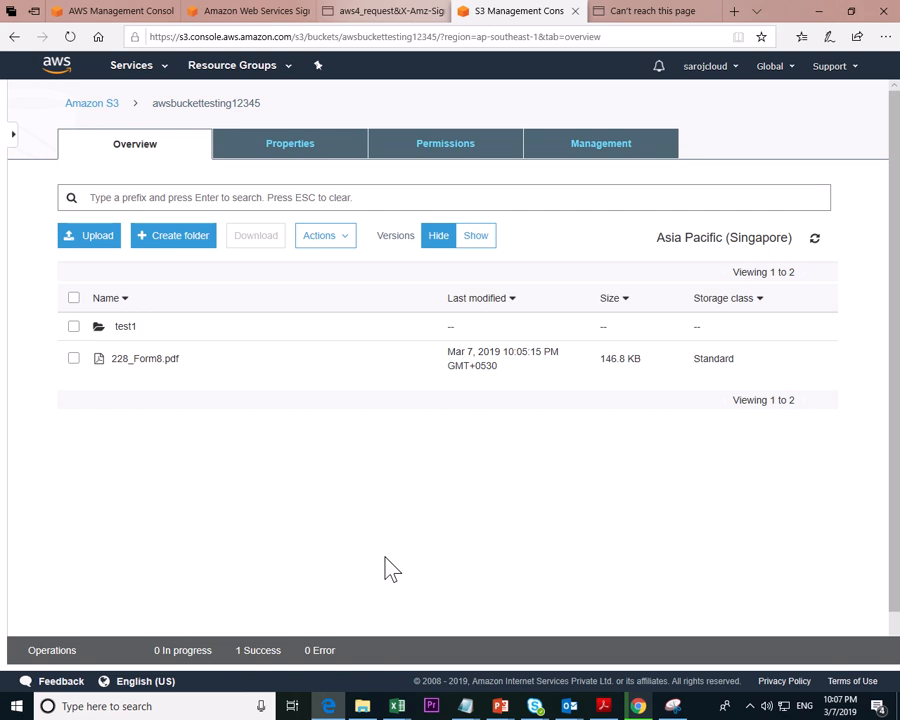
Switch to Presentation2 in PowerPoint to check the S3 task outline, and return to the bucket in the browser
mouse_move(500, 705)
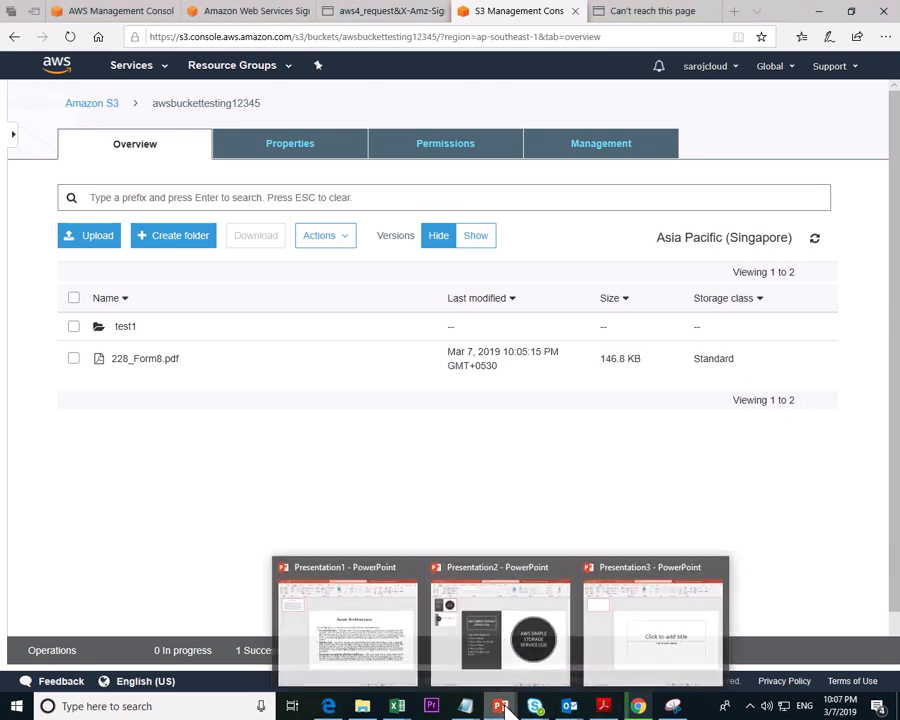
left_click(500, 635)
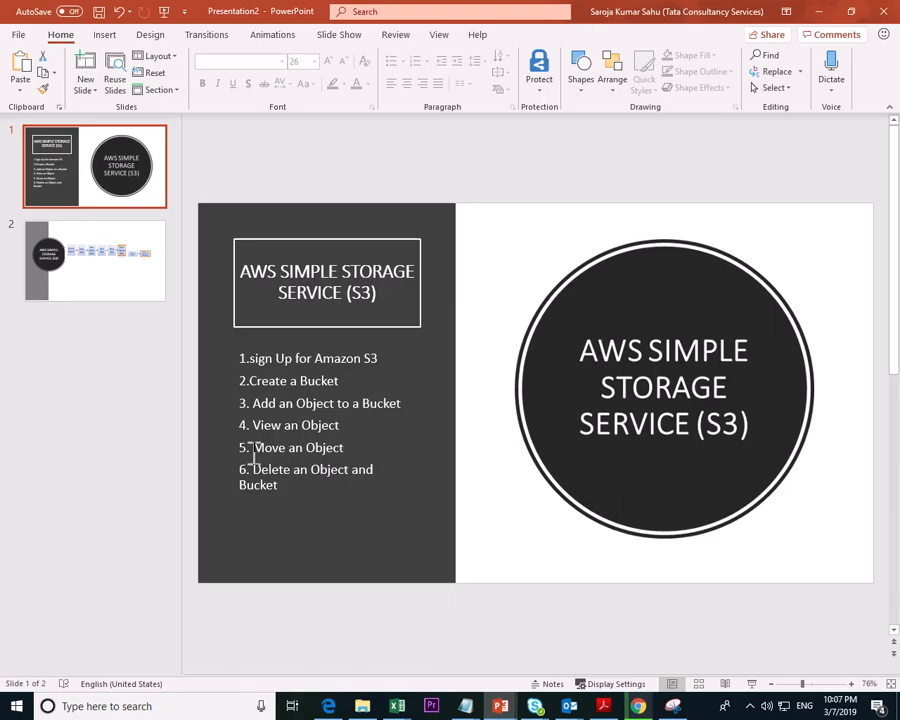
key("alt+Tab")
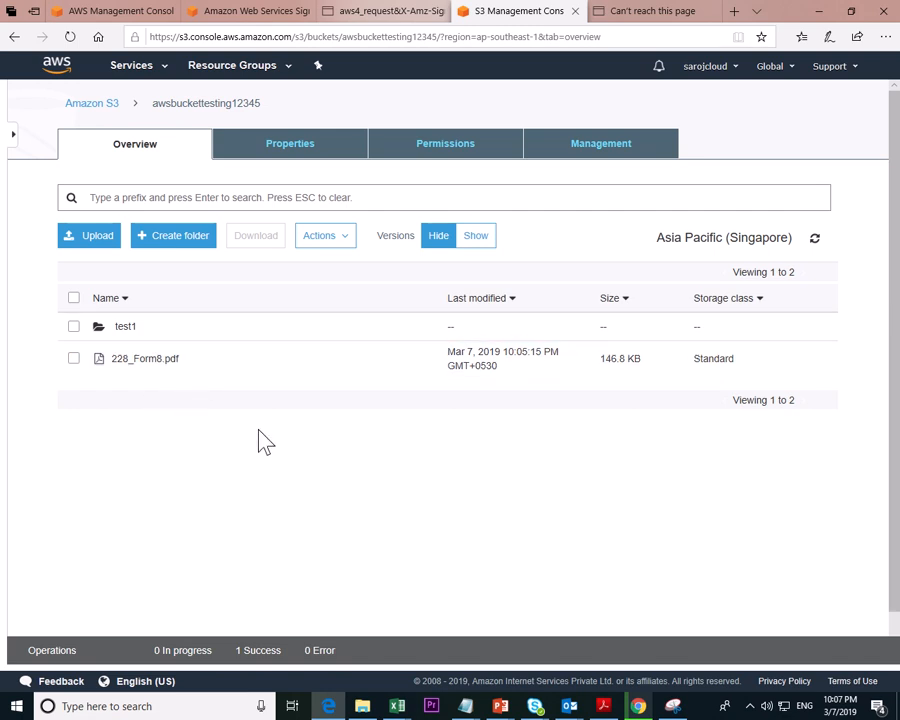
key("alt+Tab")
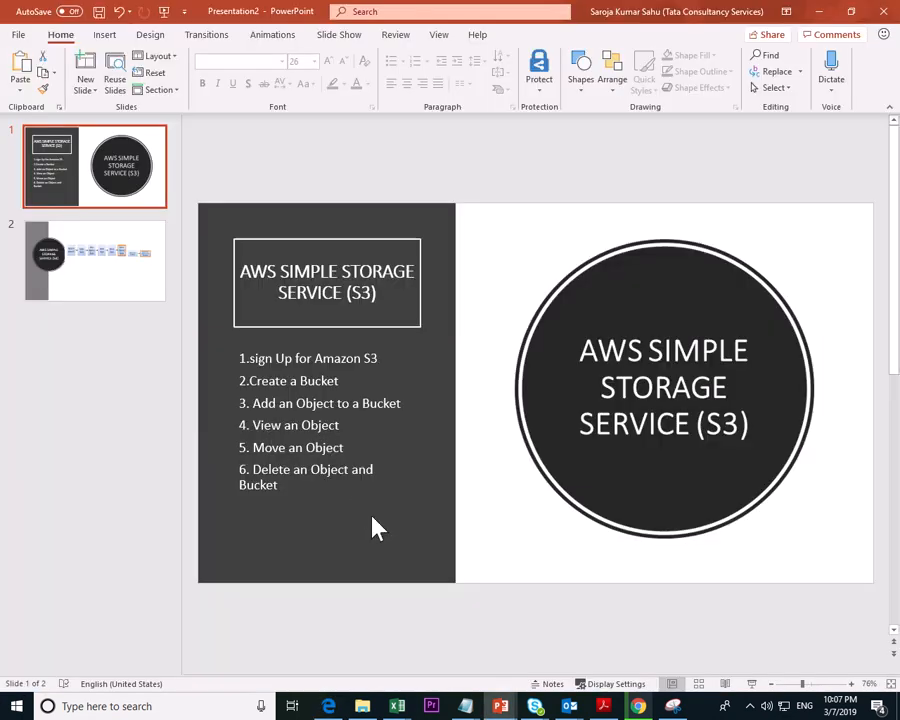
key("alt+Tab")
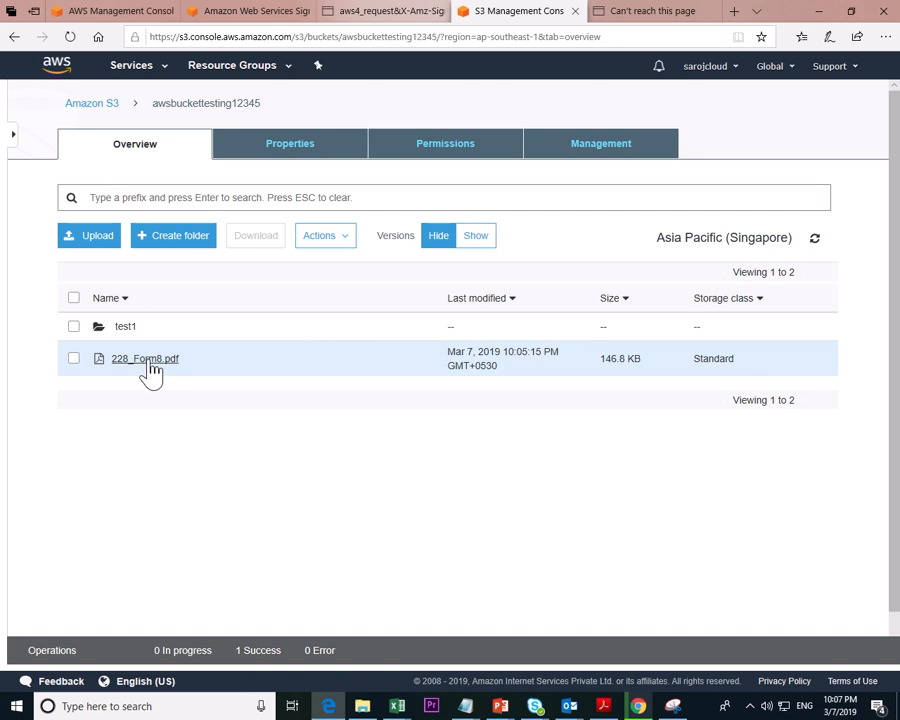
Copy 228_Form8.pdf from the bucket's root and paste it into the test1 folder
right_click(149, 366)
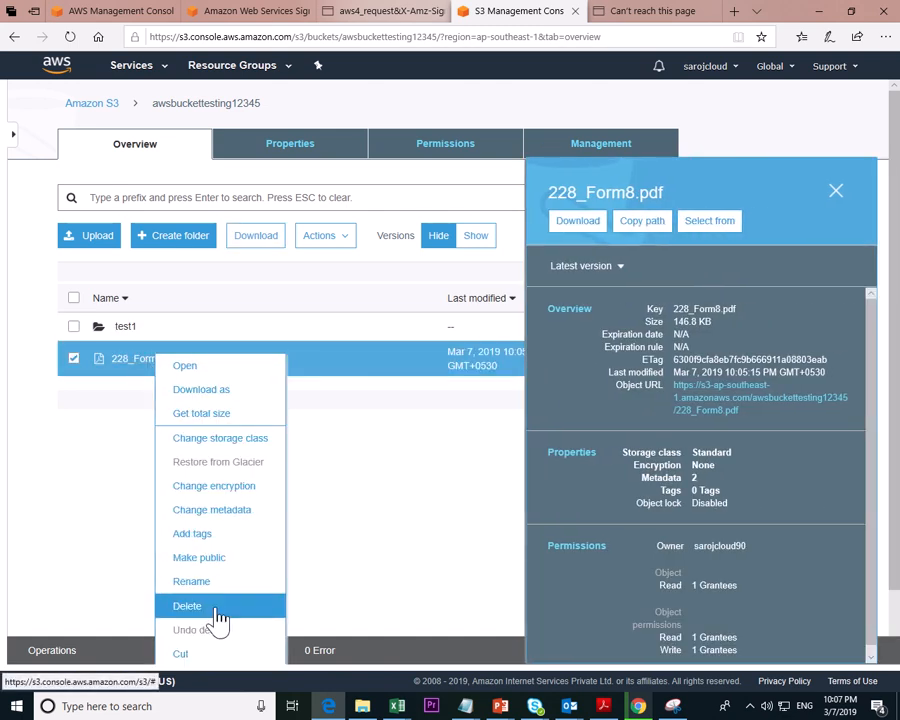
left_click(340, 455)
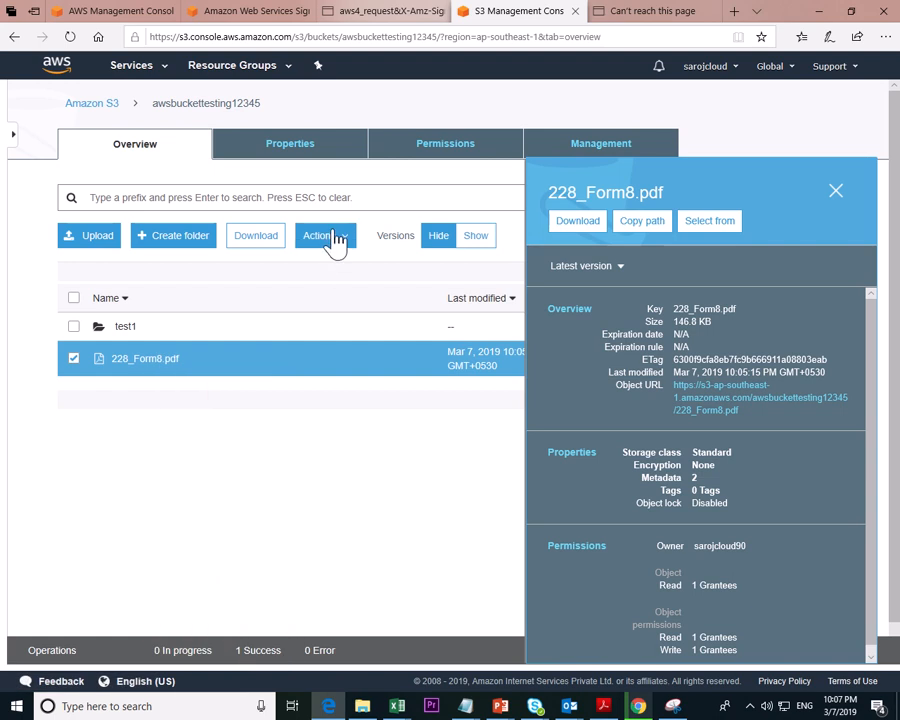
left_click(333, 238)
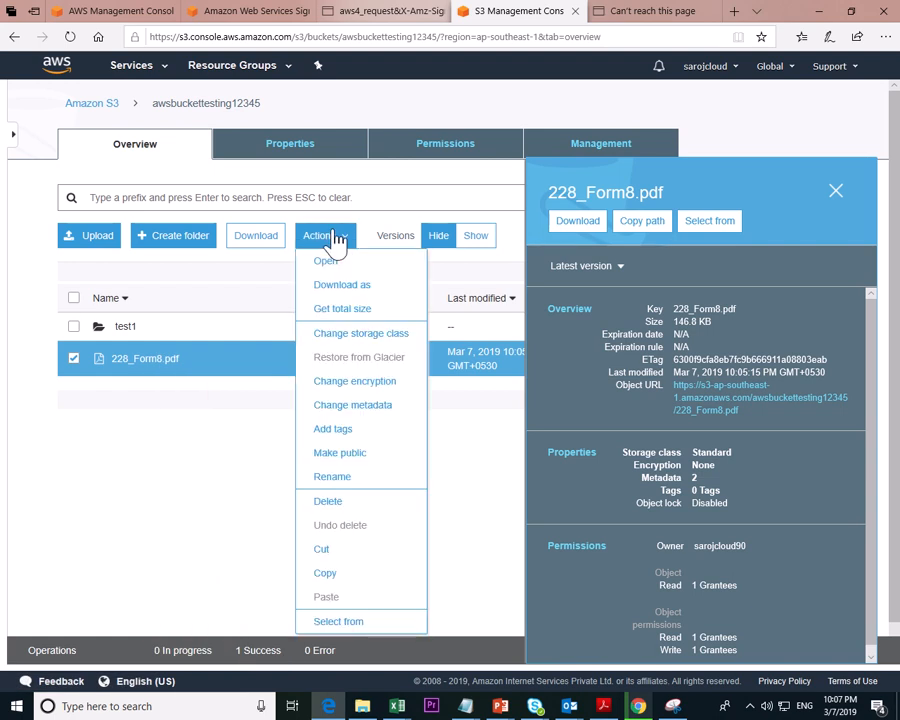
left_click(343, 578)
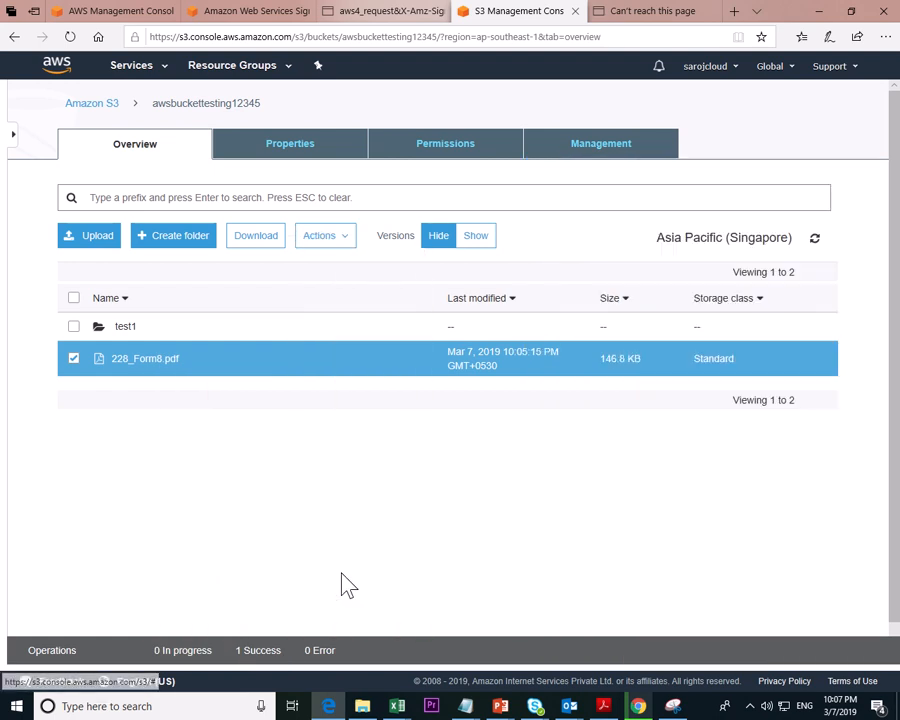
left_click(126, 328)
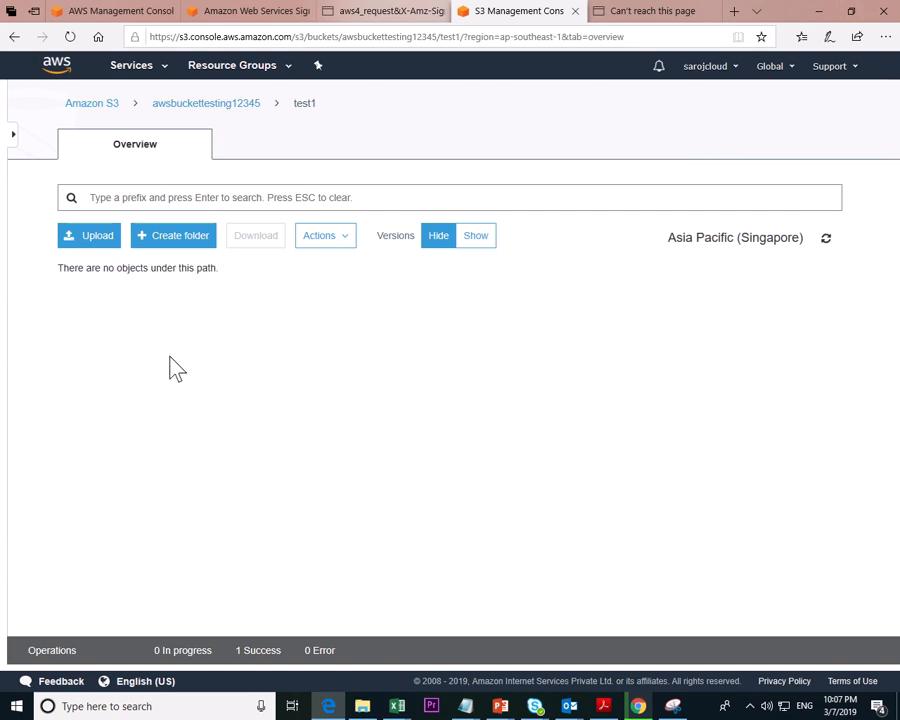
left_click(322, 242)
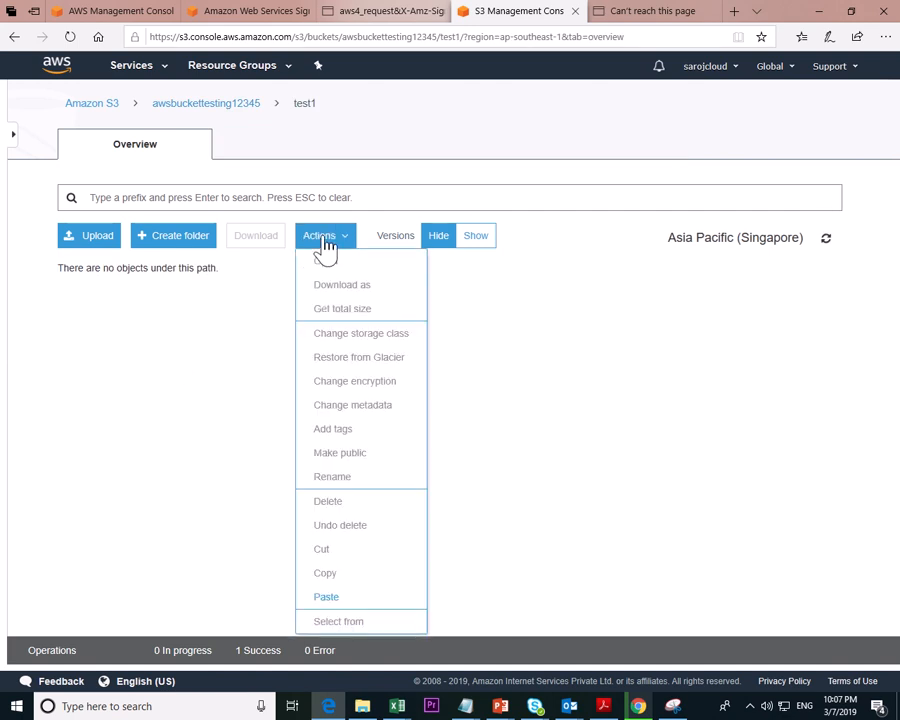
left_click(336, 598)
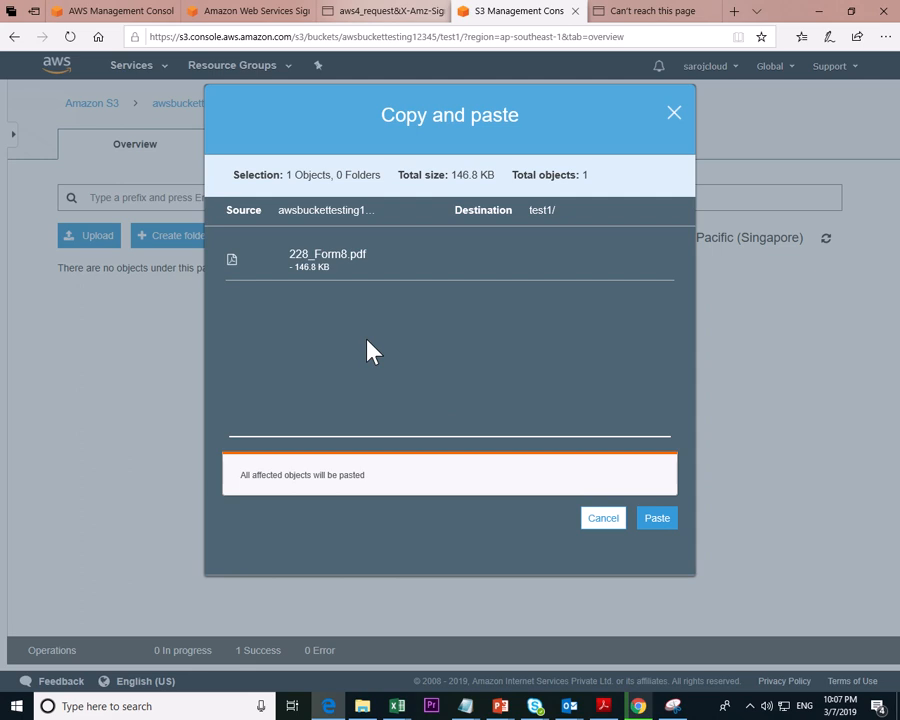
left_click(657, 520)
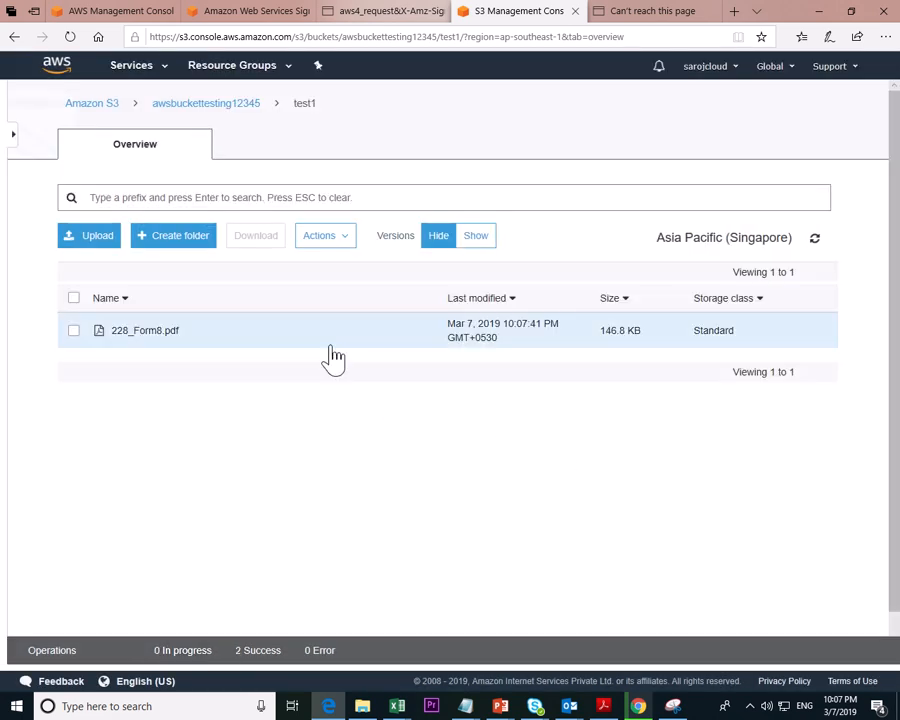
Check the contents of the bucket's root and the test1 folder, and return to the root of awsbuckettesting12345
left_click(105, 110)
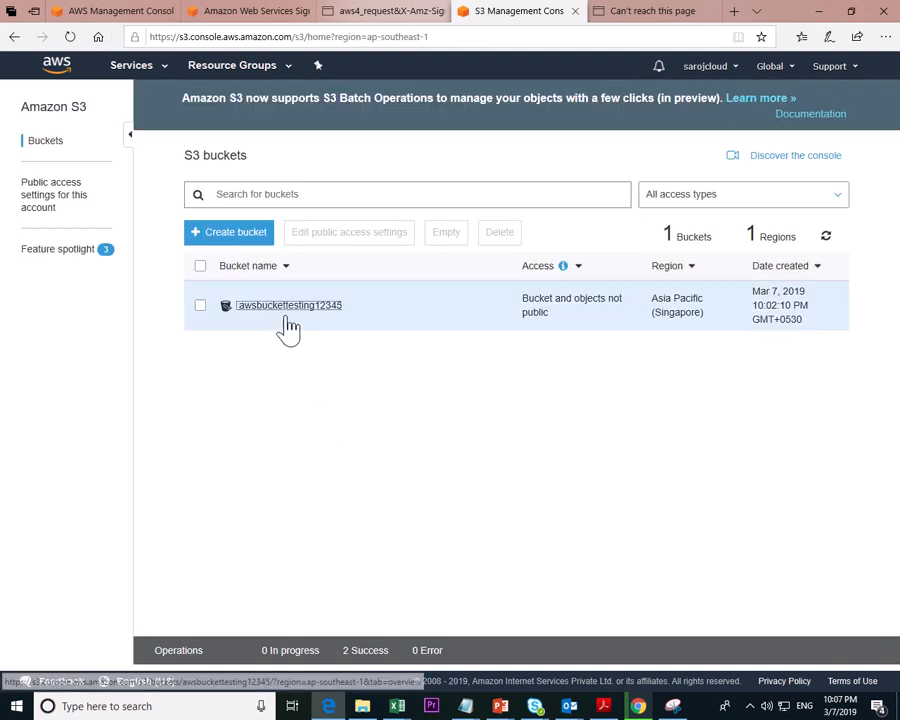
left_click(287, 306)
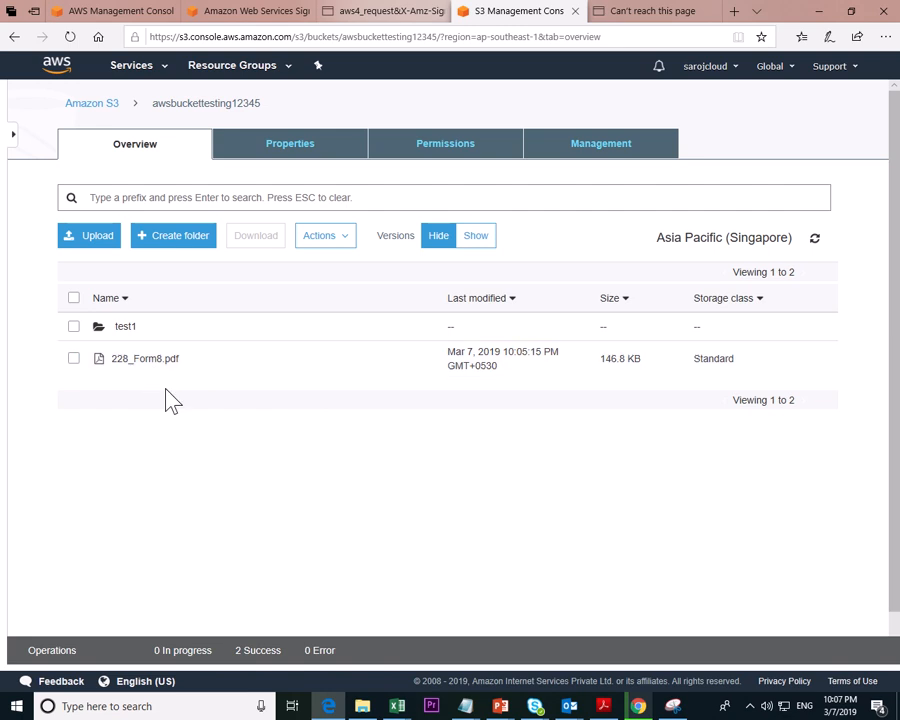
left_click(124, 328)
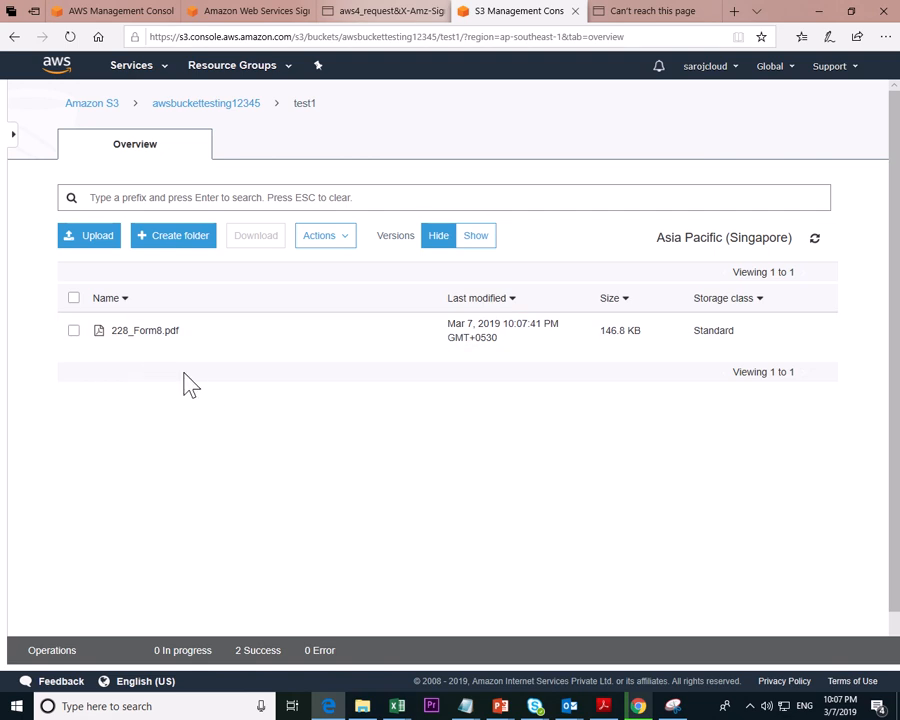
left_click(165, 106)
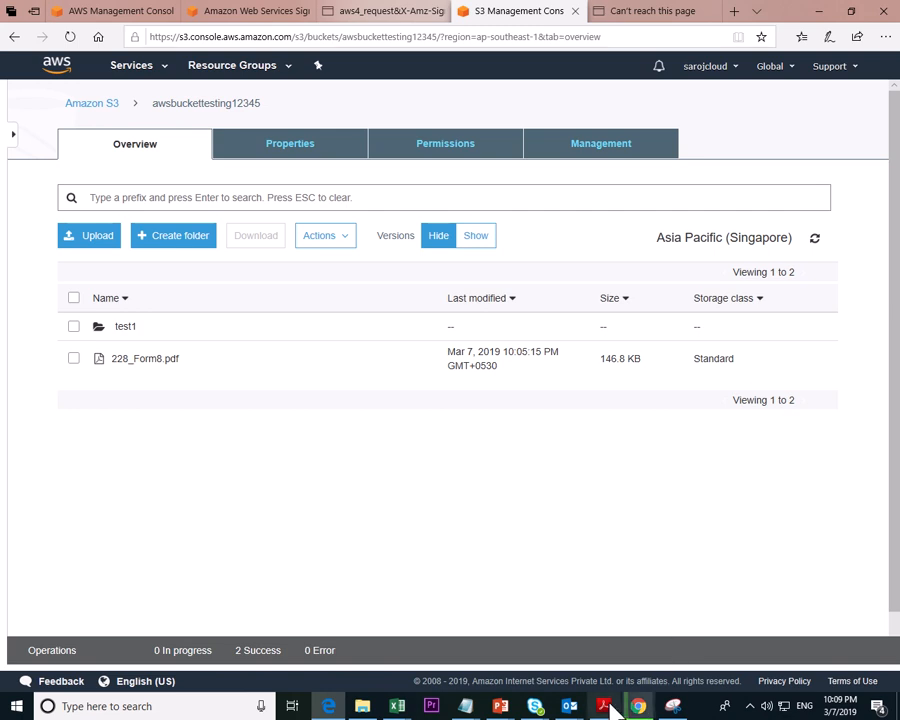
Review the object and bucket deletion item on the PowerPoint outline slide and switch back to the S3 console
mouse_move(500, 706)
left_click(532, 630)
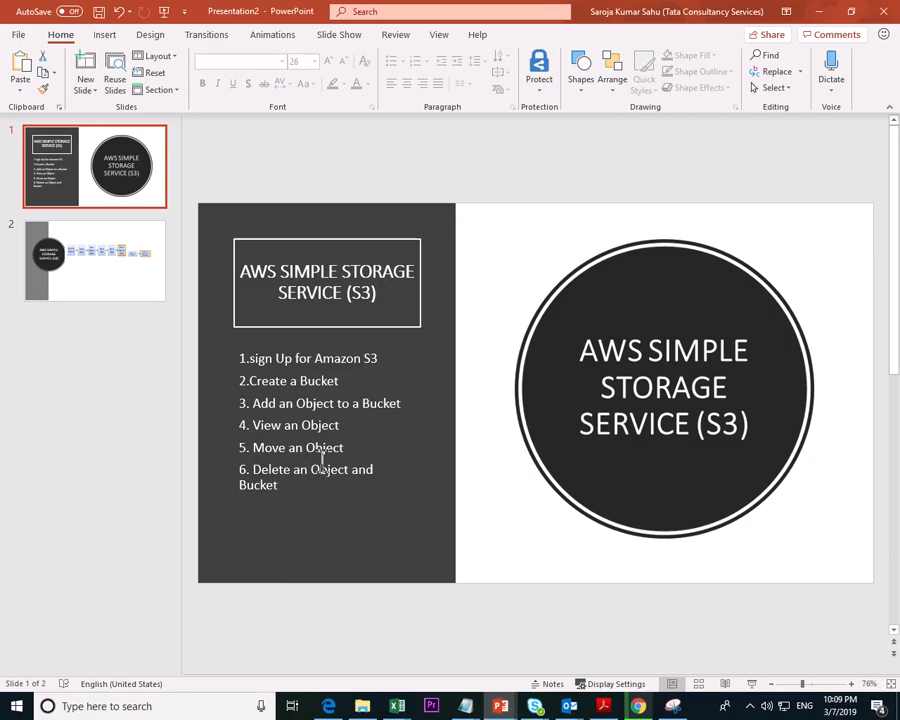
key("alt+Tab")
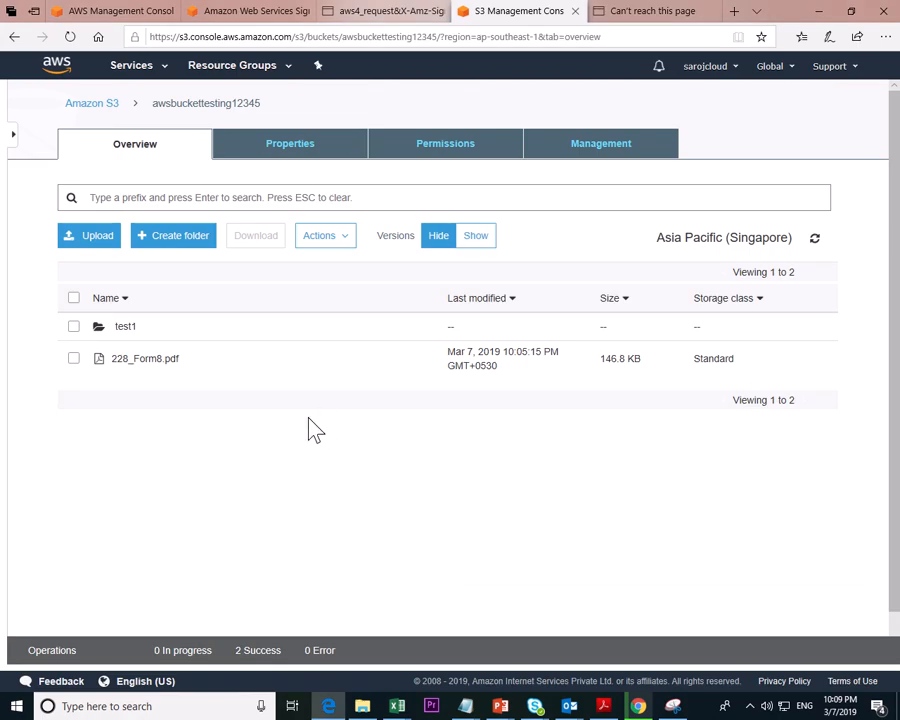
Delete 228_Form8.pdf from the root of awsbuckettesting12345
left_click(76, 362)
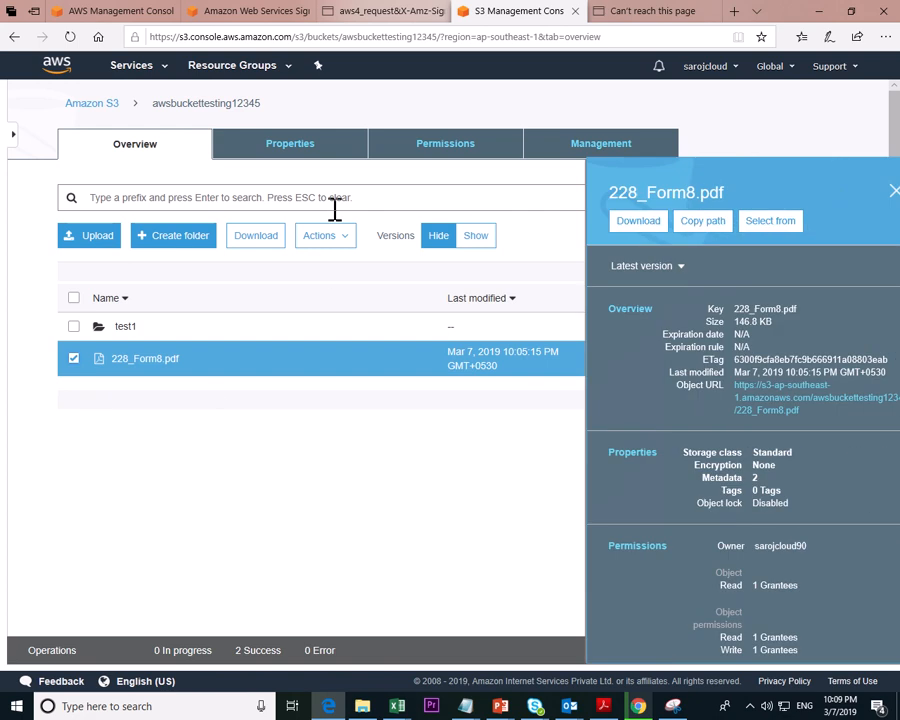
left_click(336, 246)
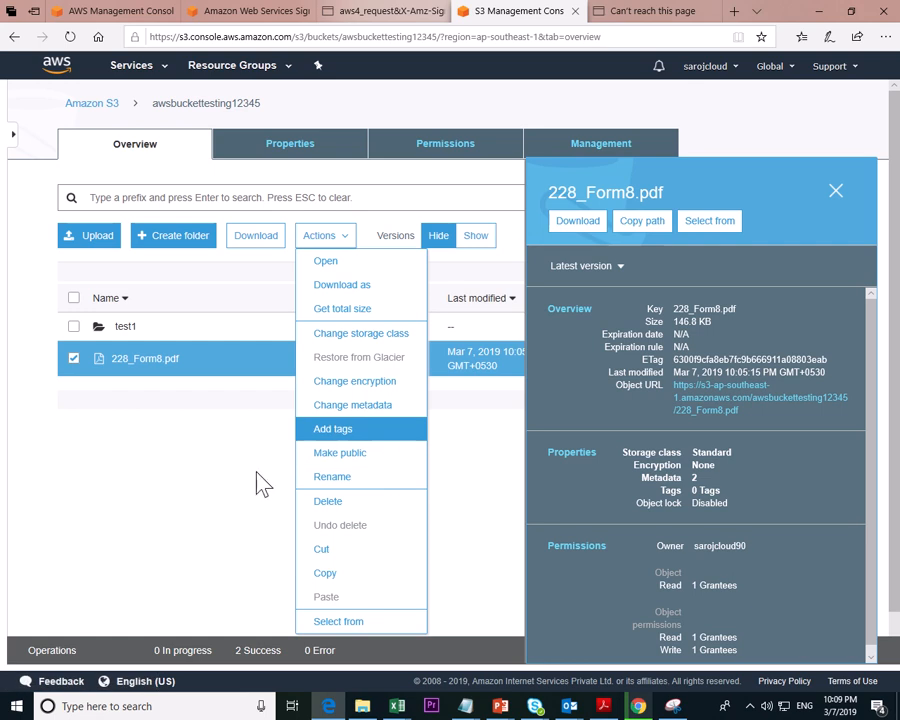
left_click(345, 504)
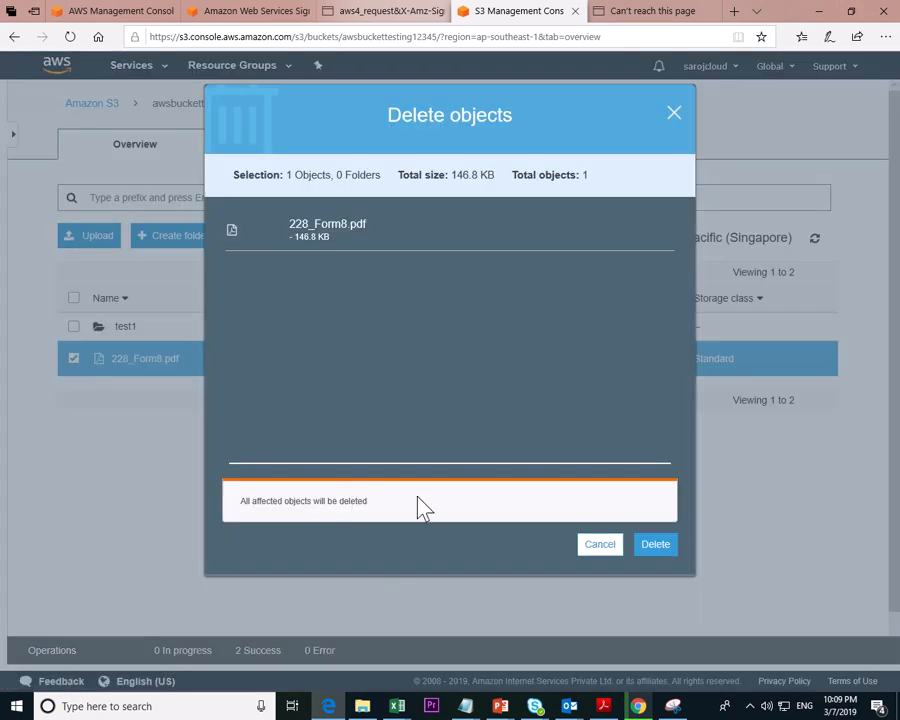
left_click(659, 550)
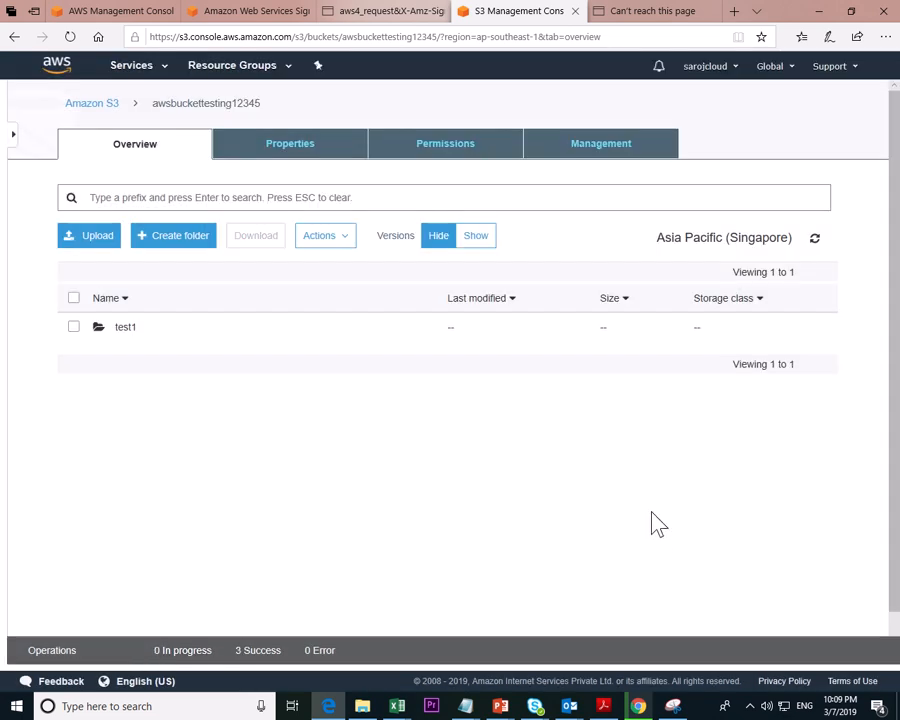
Delete the test1 folder with its contents from the bucket and go back to the bucket list
left_click(90, 328)
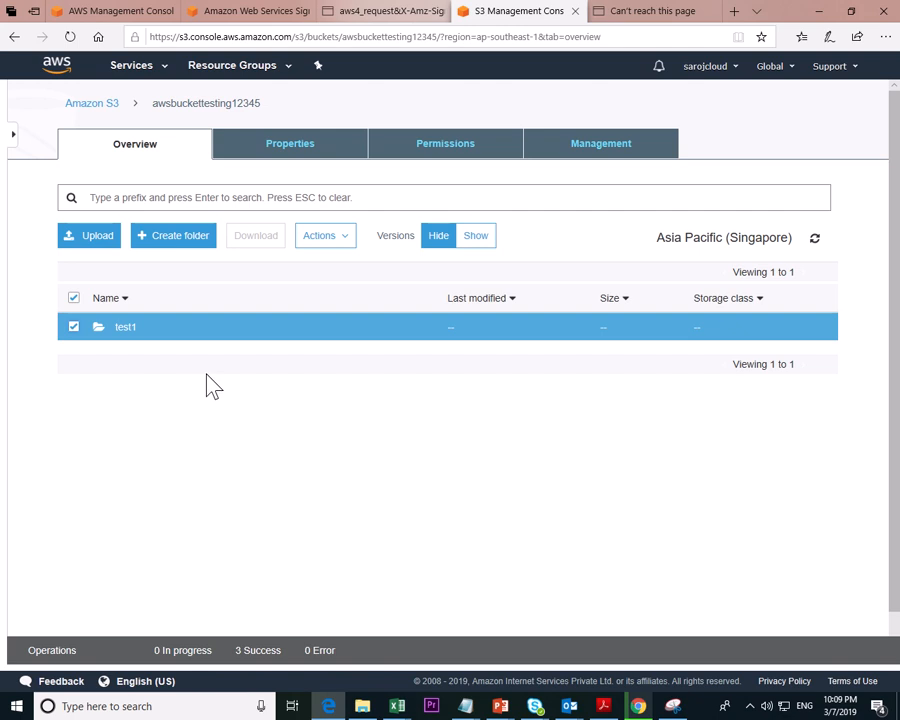
left_click(338, 243)
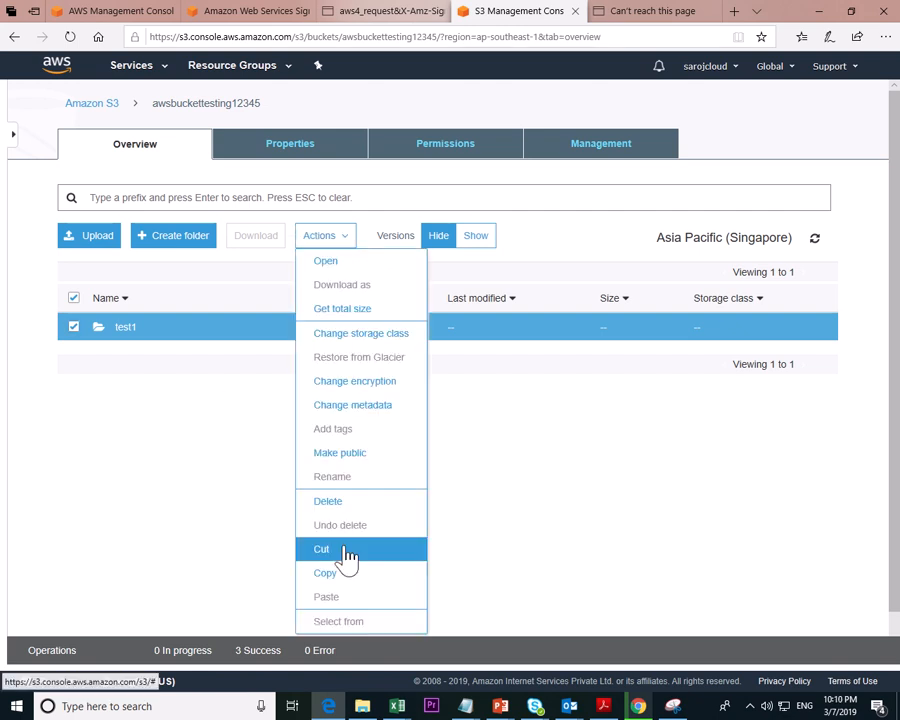
left_click(338, 503)
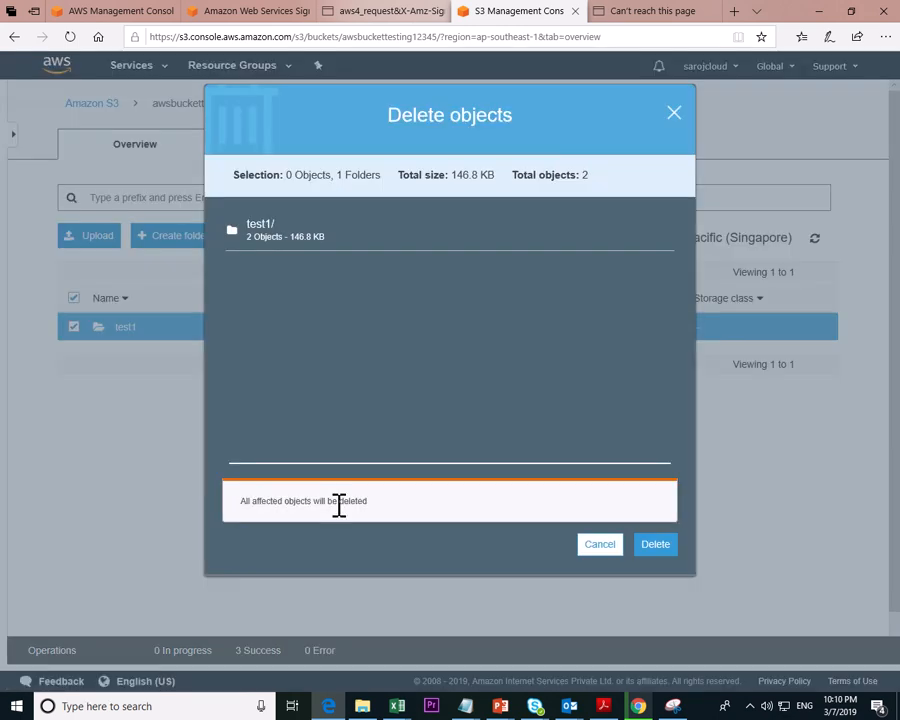
left_click(648, 549)
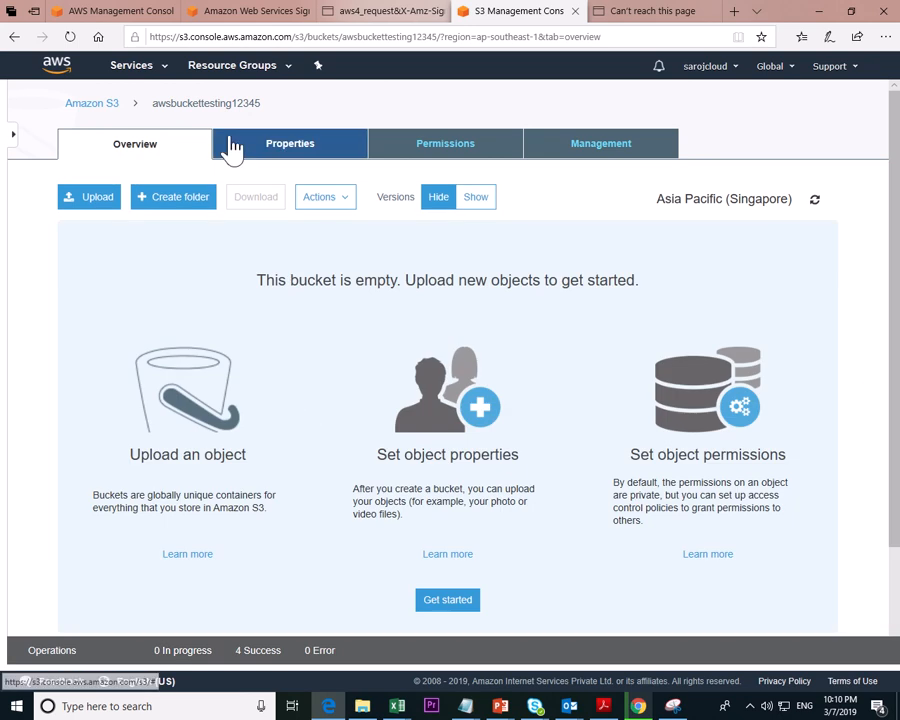
left_click(97, 108)
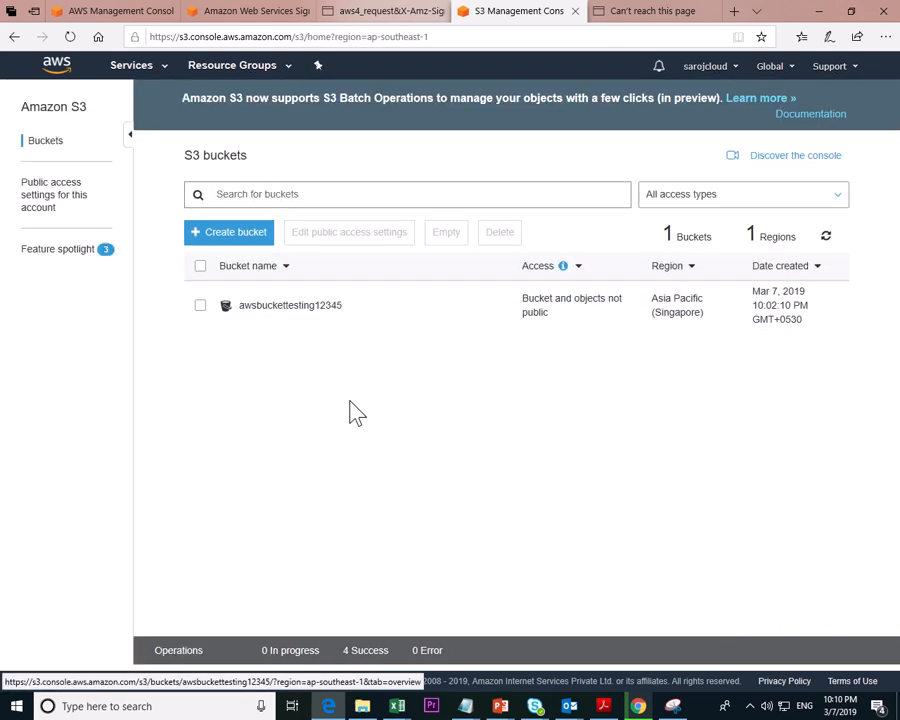
Delete the awsbuckettesting12345 bucket, entering its name awsbuckettesting12345 to confirm the deletion
left_click(203, 312)
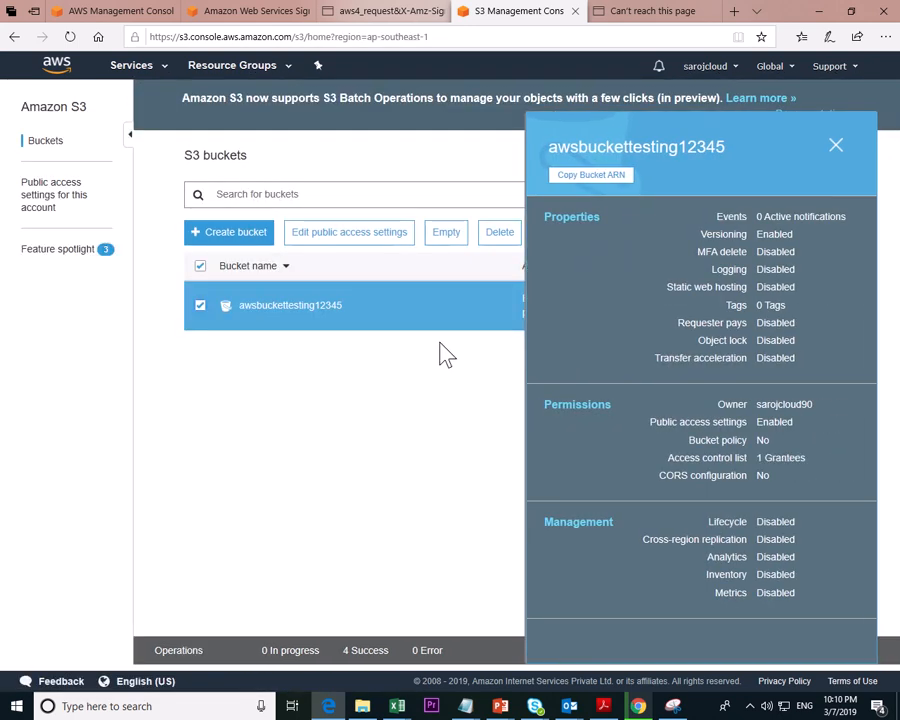
right_click(292, 308)
key("Escape")
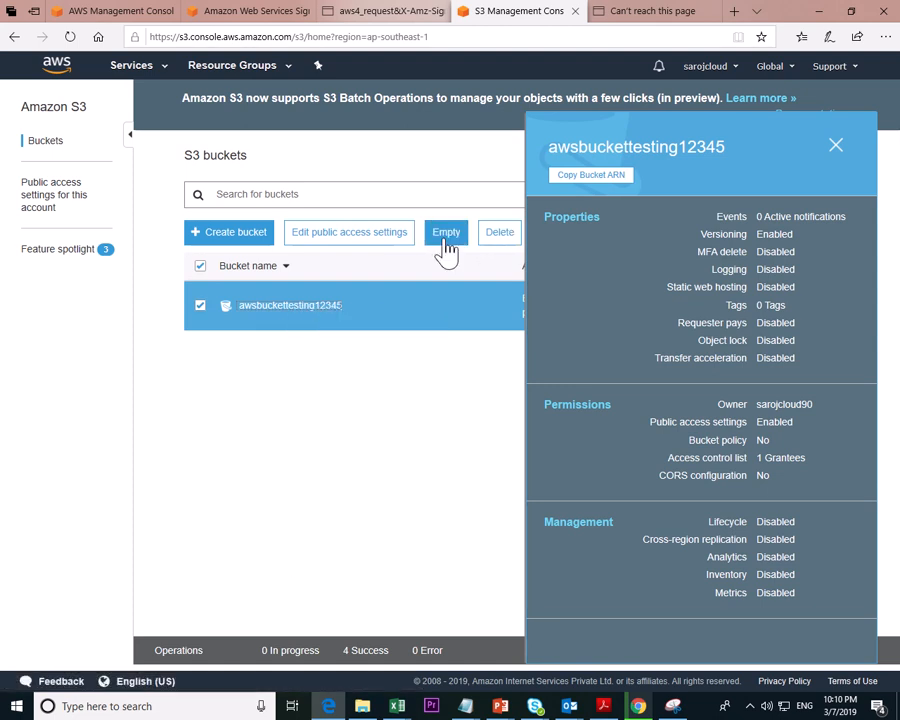
left_click(837, 150)
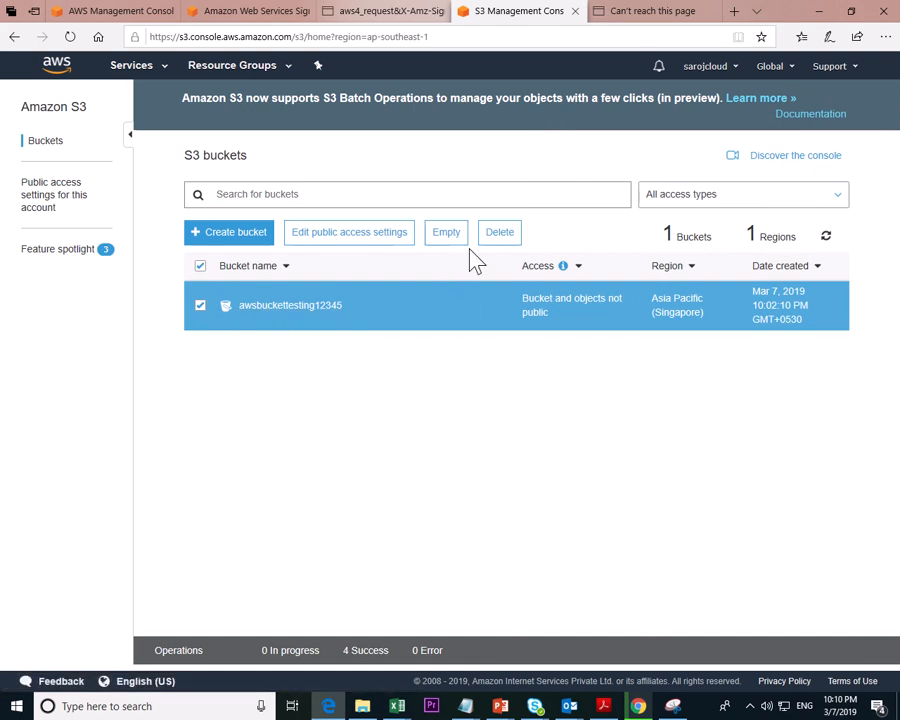
left_click(499, 238)
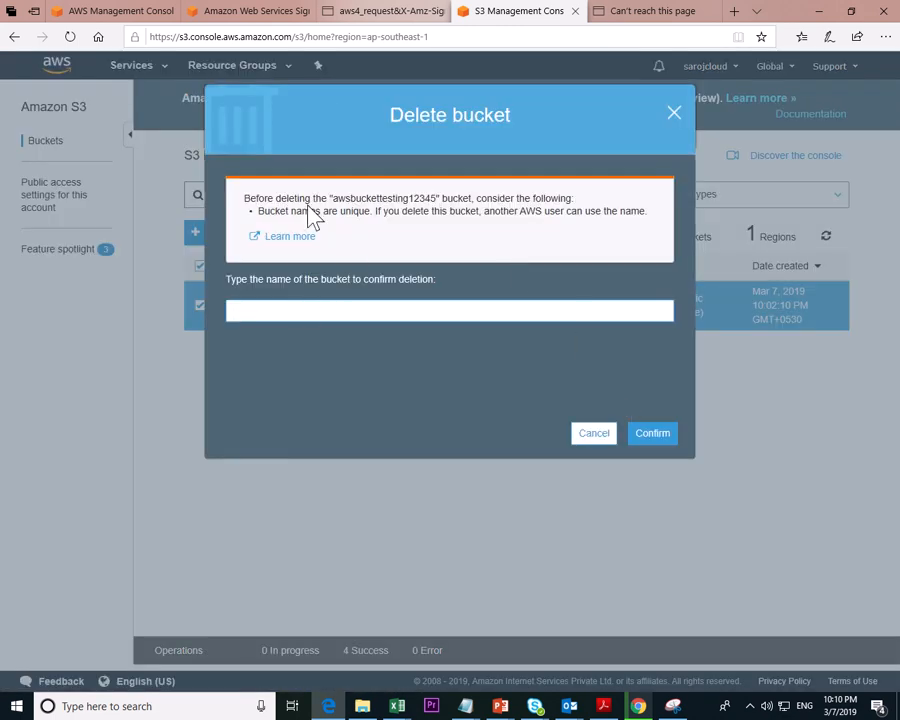
left_click_drag(332, 198, 437, 198)
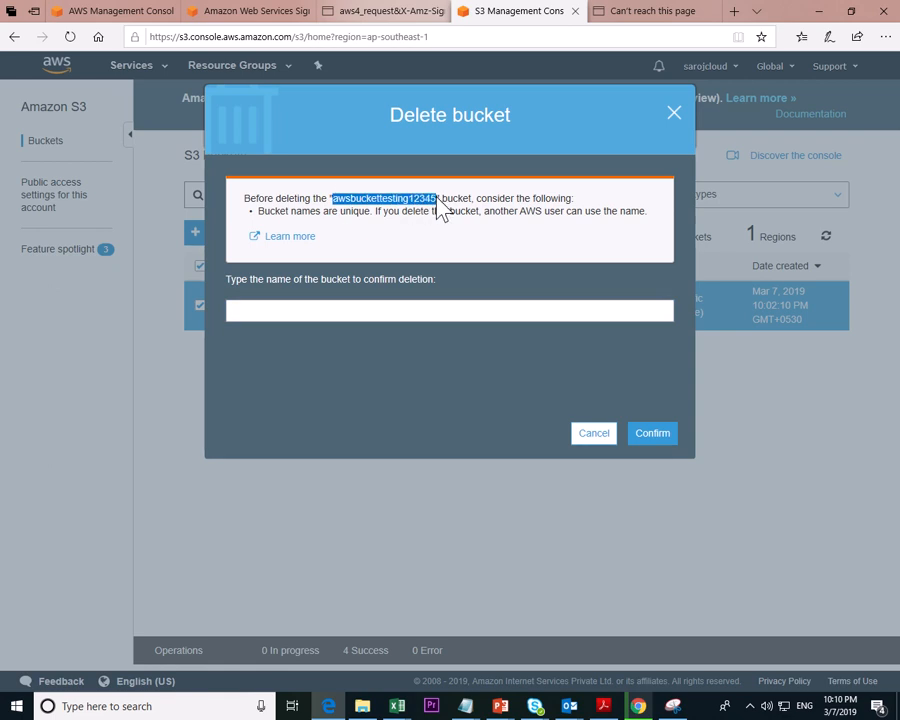
key("ctrl+c")
left_click(369, 308)
key("ctrl+v")
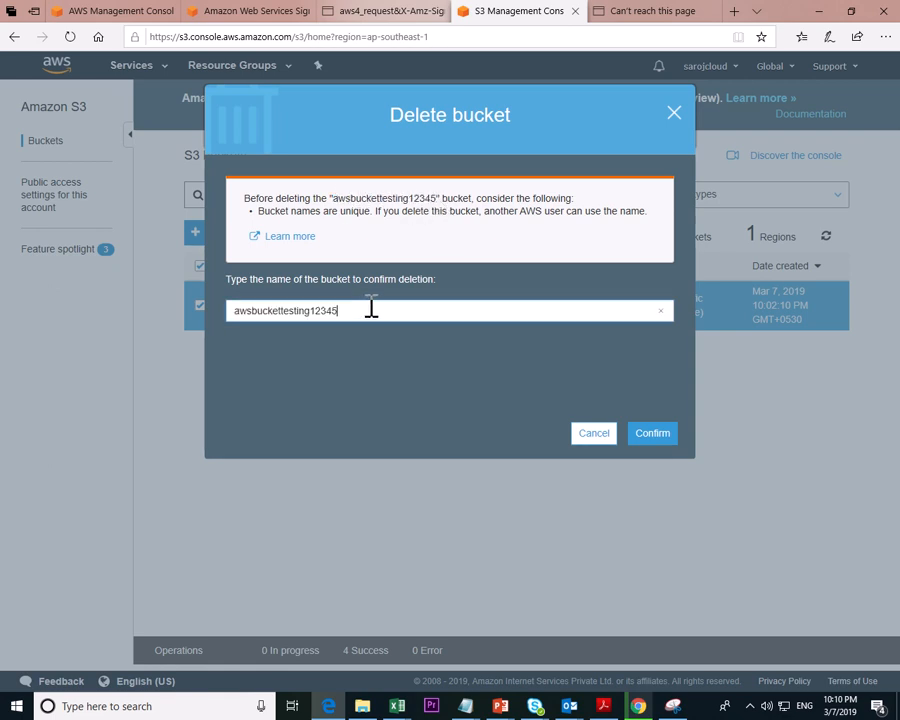
left_click(650, 436)
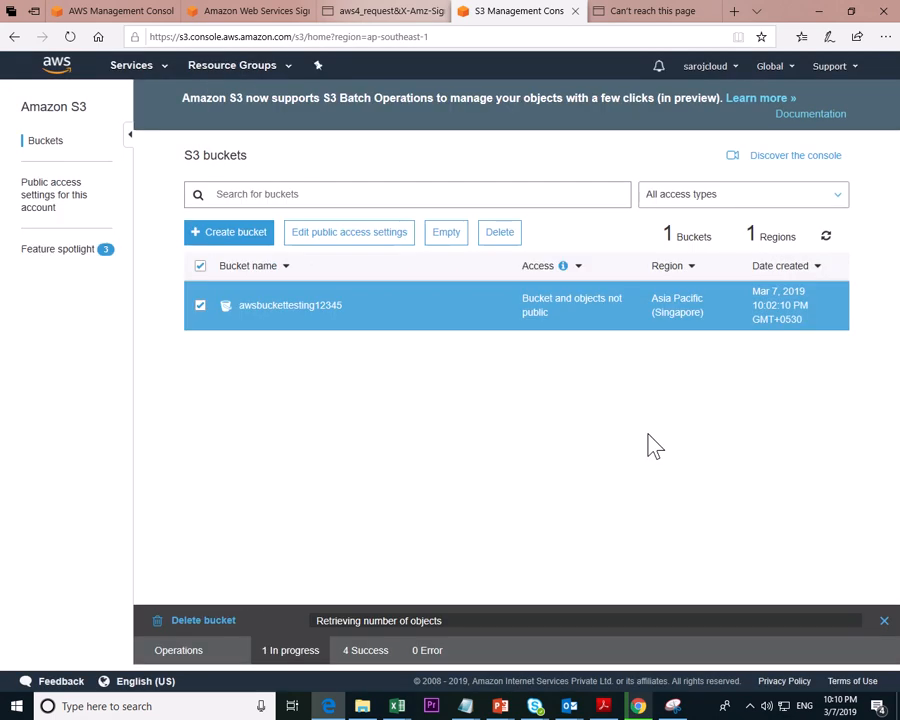